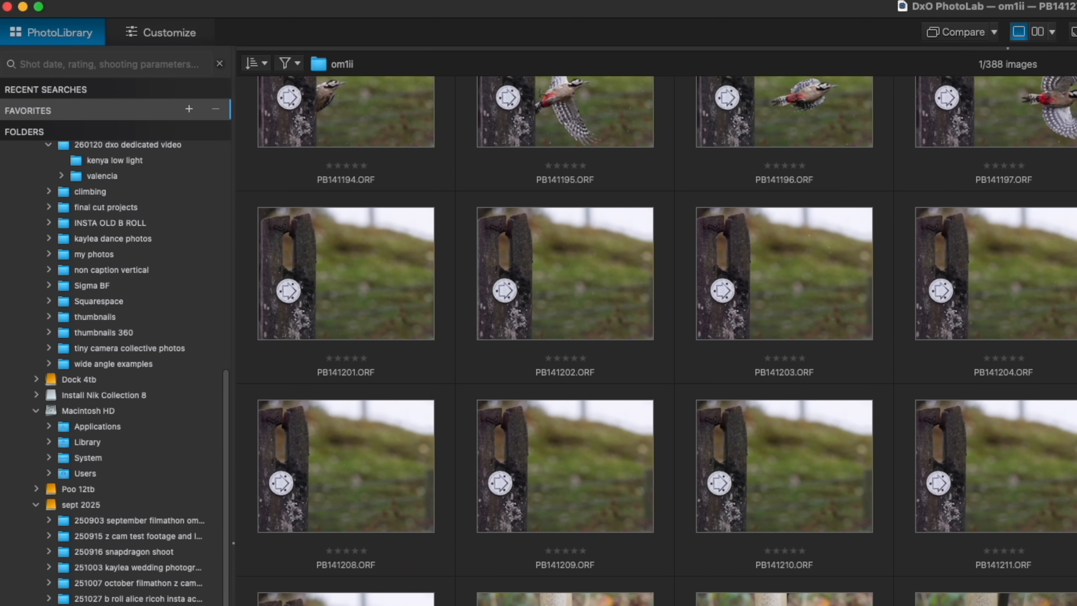
Step: Filter the om1ii folder so only images rated five stars are shown
scroll(114, 373, down, 3)
scroll(88, 382, up, 15)
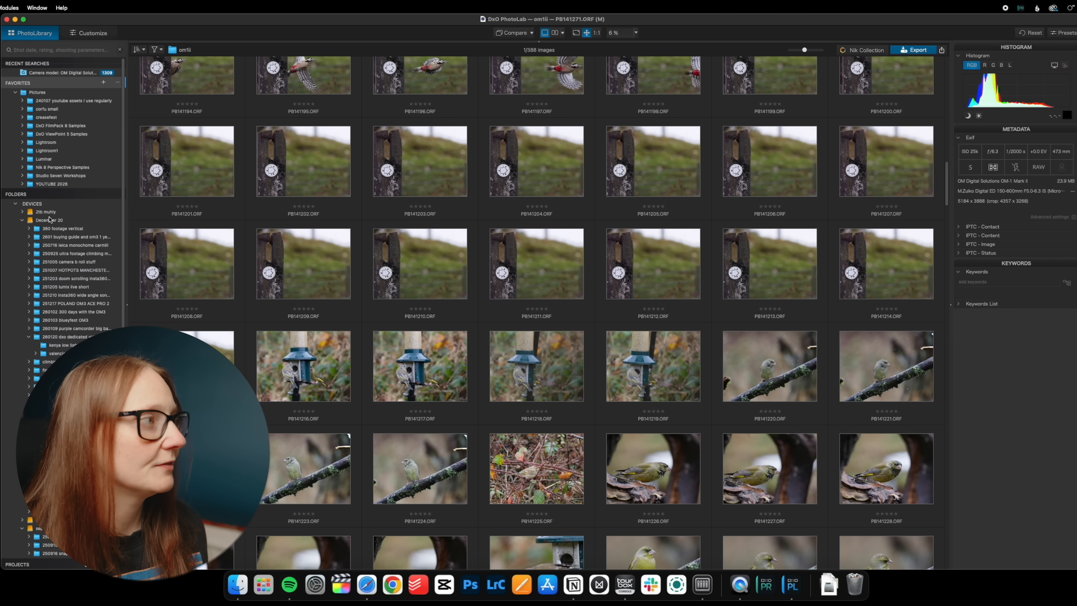
scroll(49, 219, down, 5)
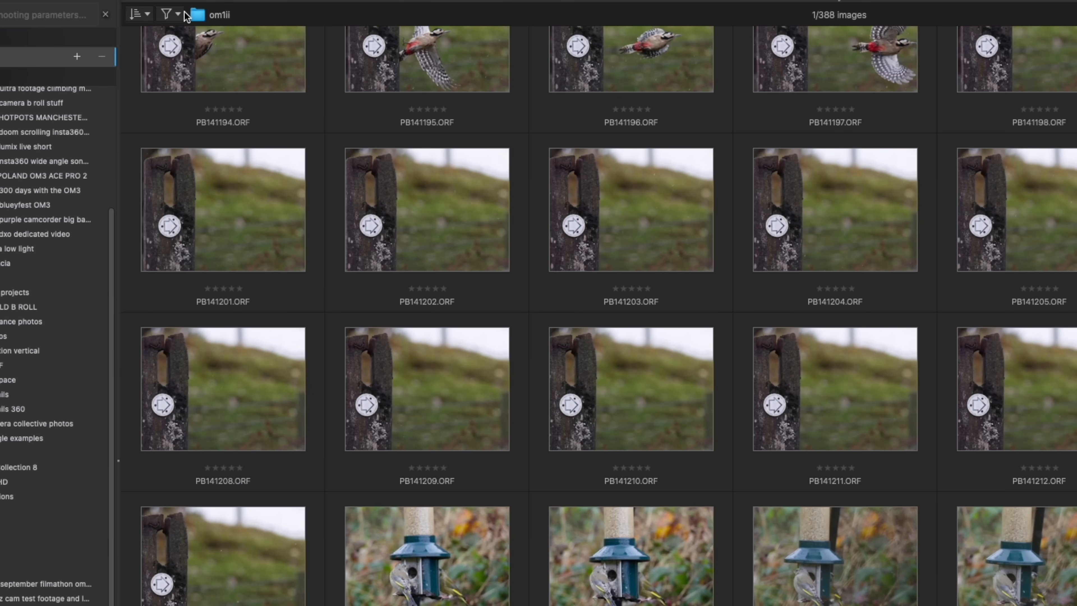
click(161, 49)
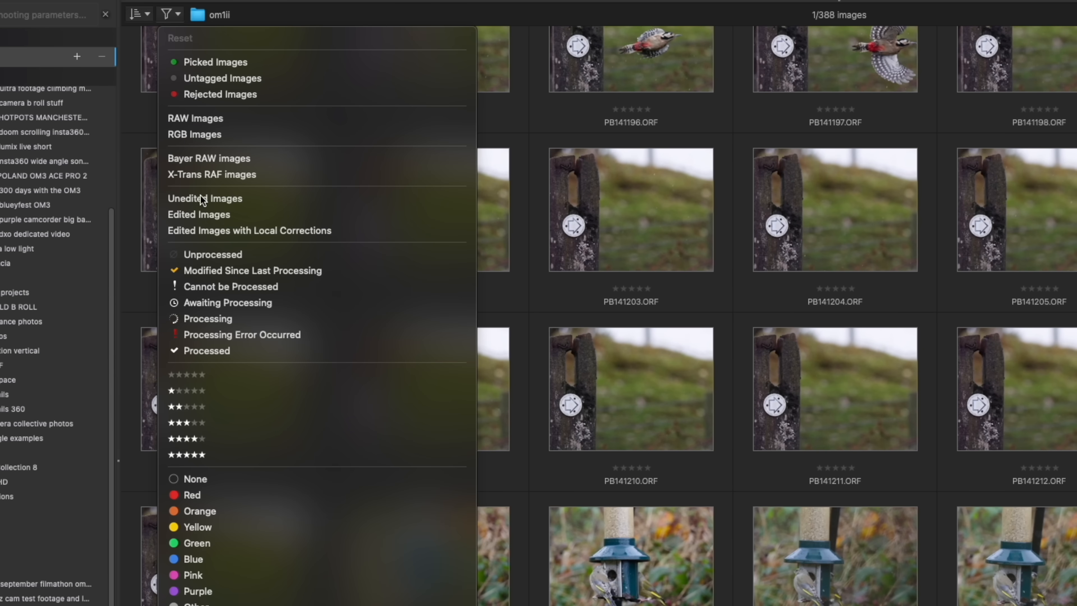
click(236, 455)
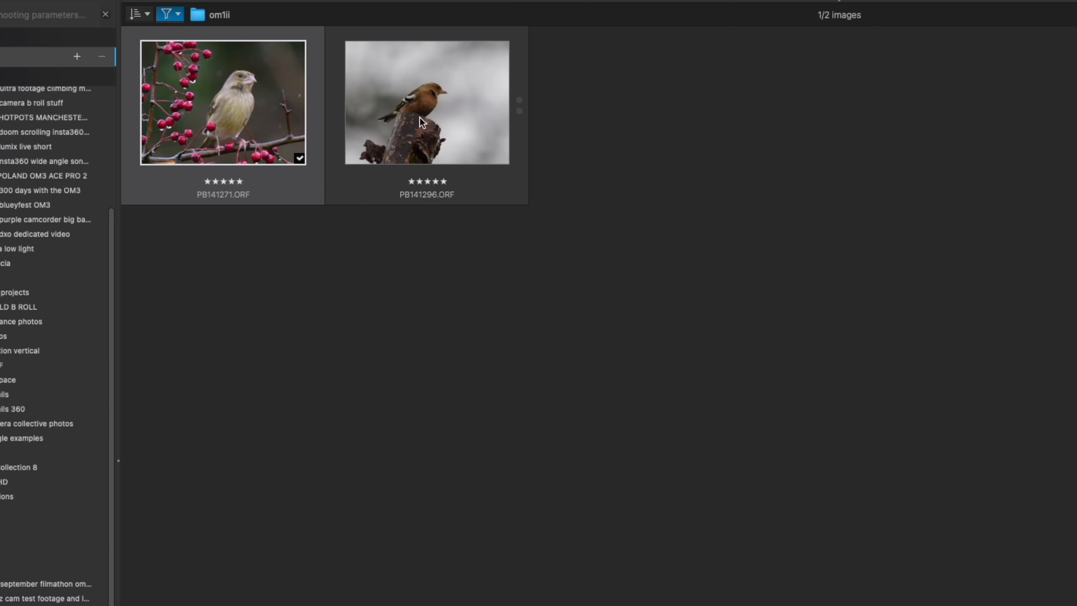
Step: Open PB141271.ORF, the bird perched among red berries, for editing
double_click(281, 120)
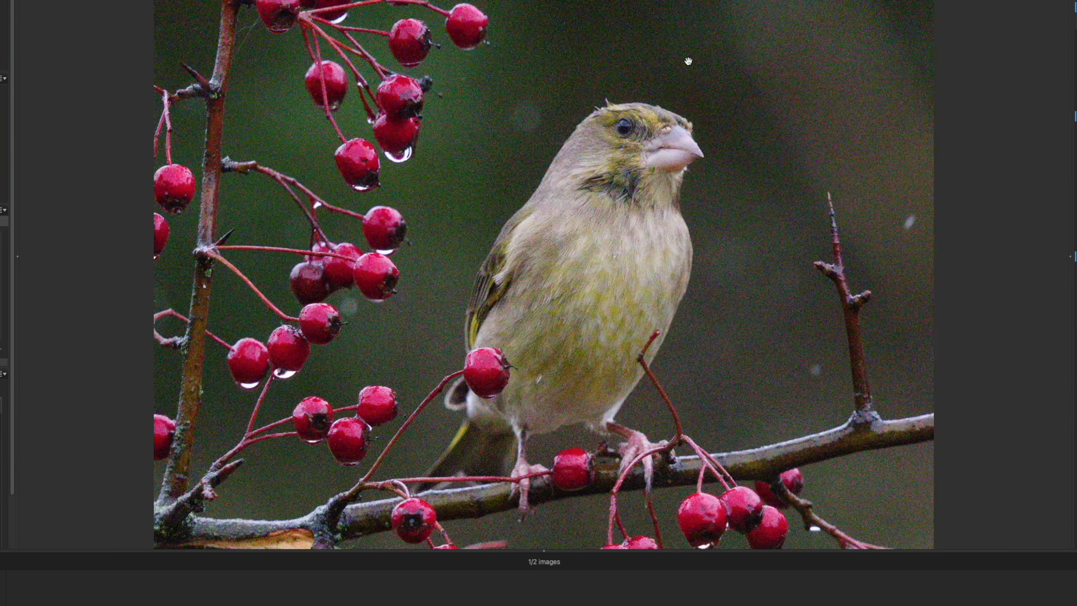
click(687, 61)
click(687, 62)
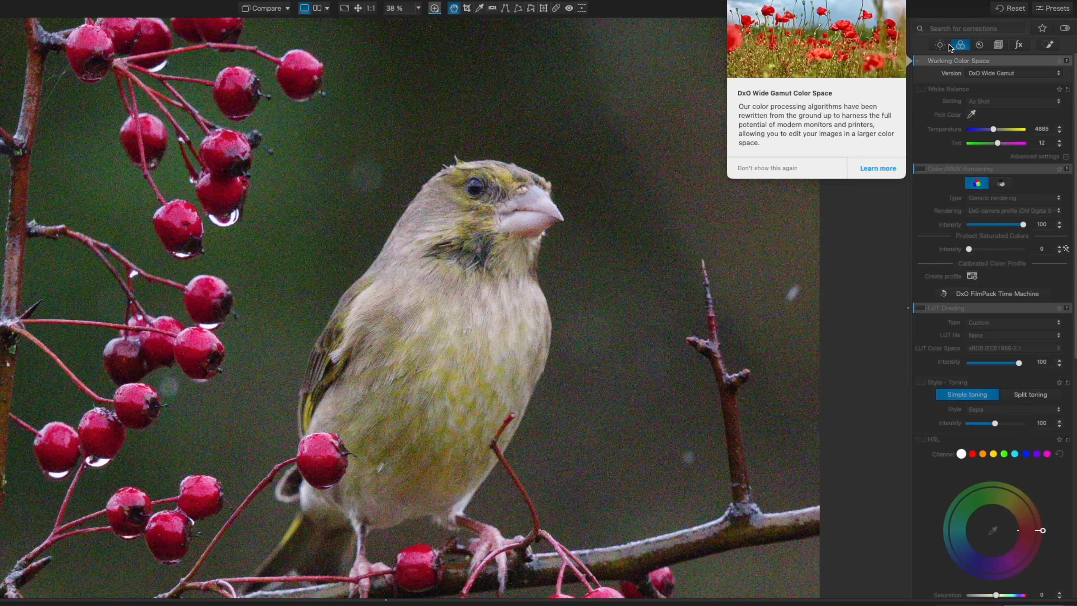
Step: Enable Denoising & Demosaicing on the bird photo and set its method to DeepPRIME XD/XD2s
click(981, 45)
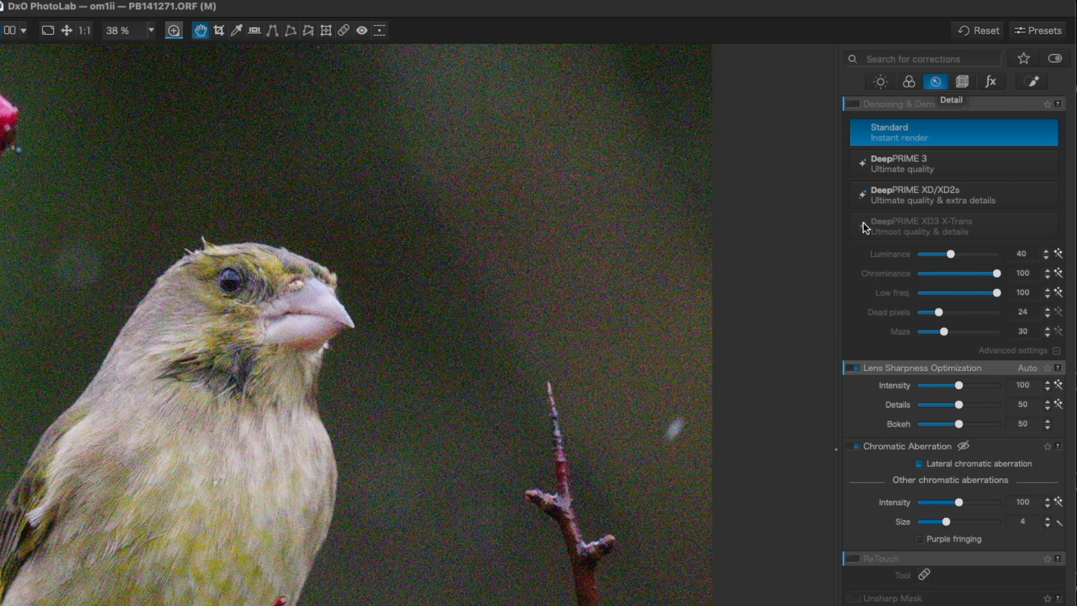
click(921, 64)
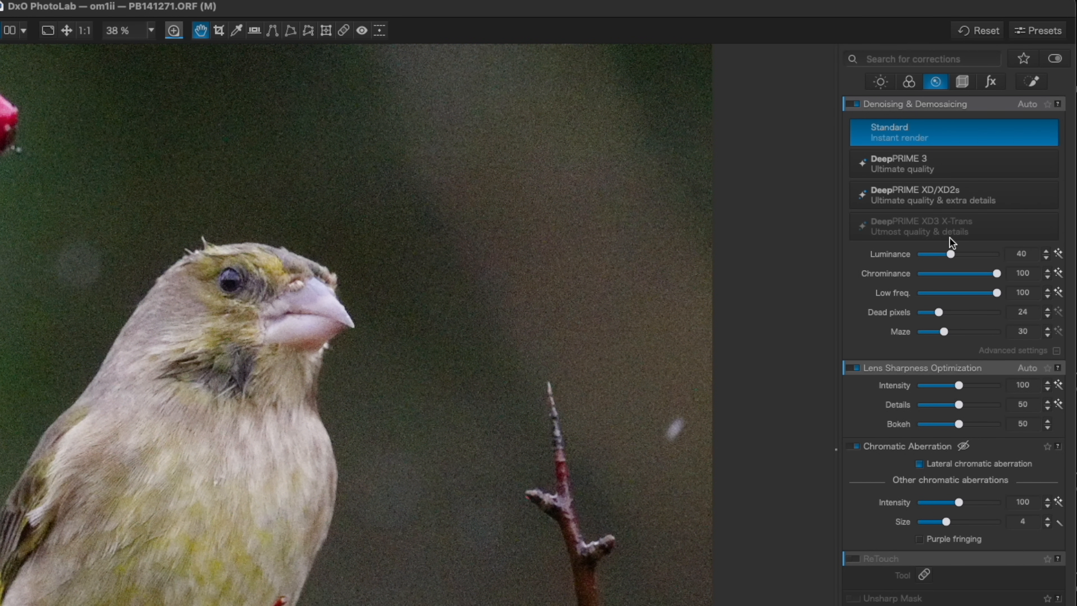
click(943, 191)
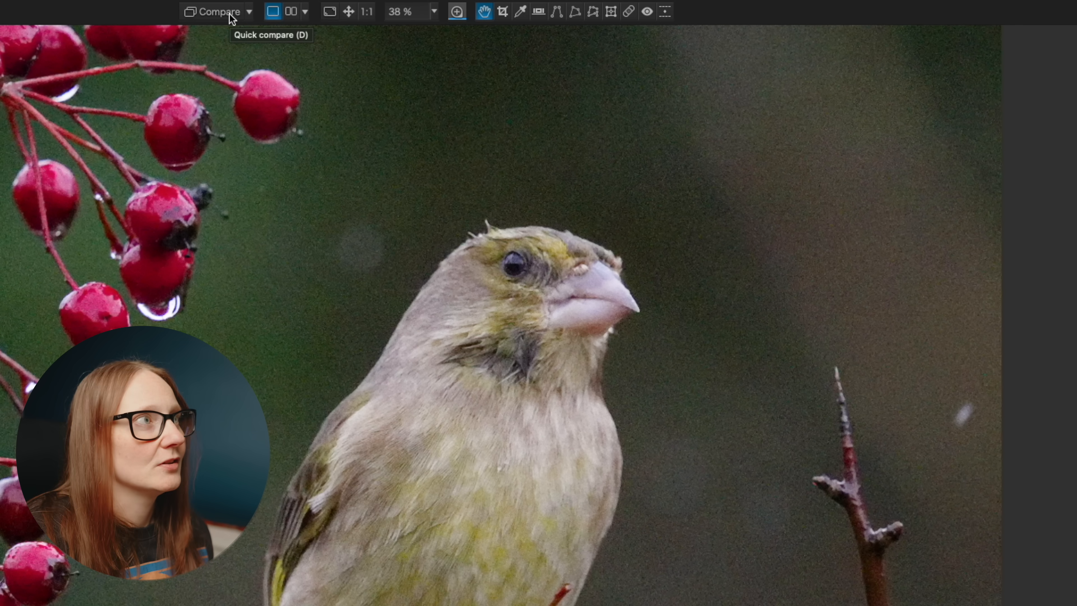
Step: Compare the denoised bird photo with its uncorrected version several times
click(232, 18)
click(232, 18)
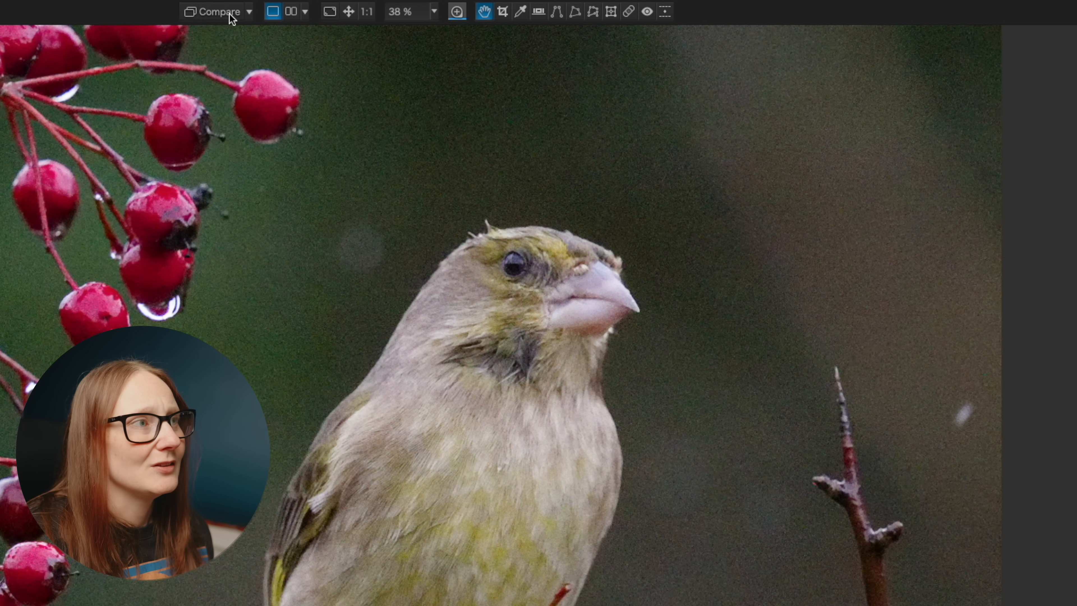
click(232, 17)
click(232, 17)
click(231, 17)
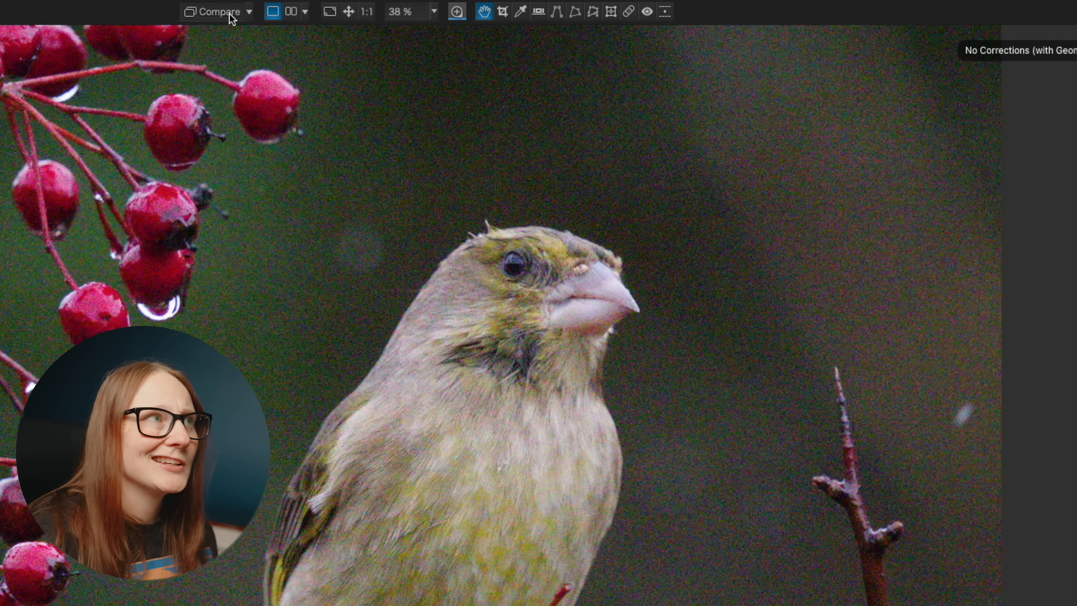
click(232, 17)
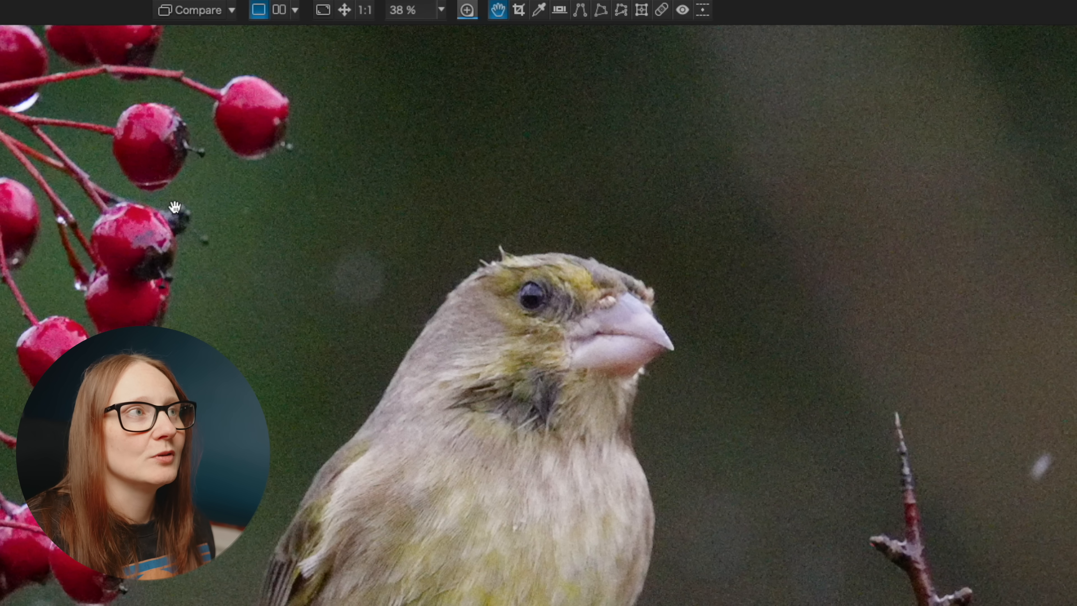
Step: Place the 100% loupe over the bird's eye and beak and compare that area with the uncorrected photo
click(467, 10)
drag(427, 497, 608, 301)
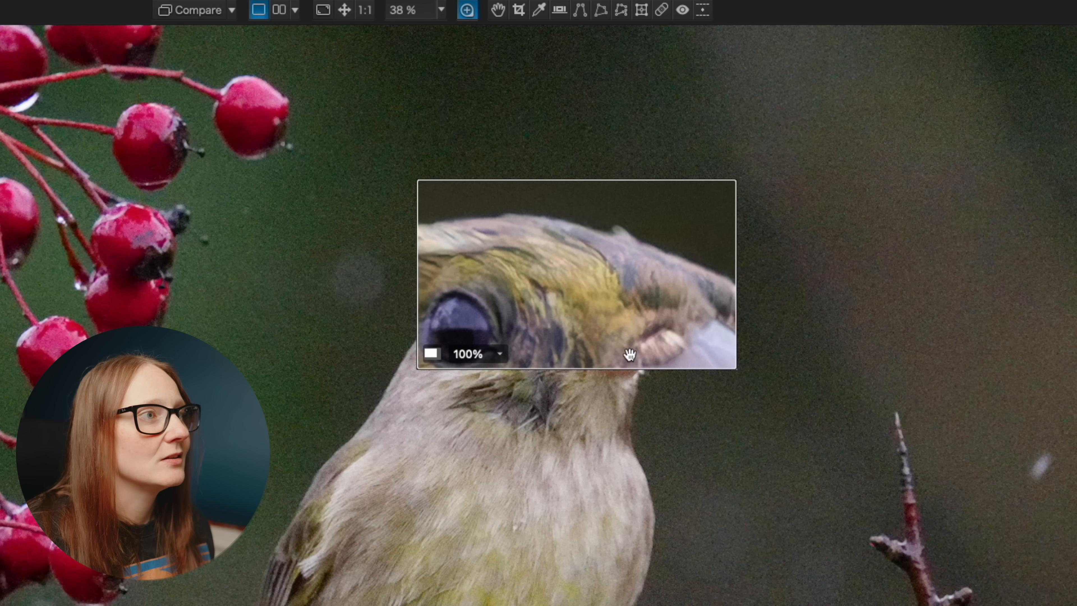
click(216, 13)
click(216, 12)
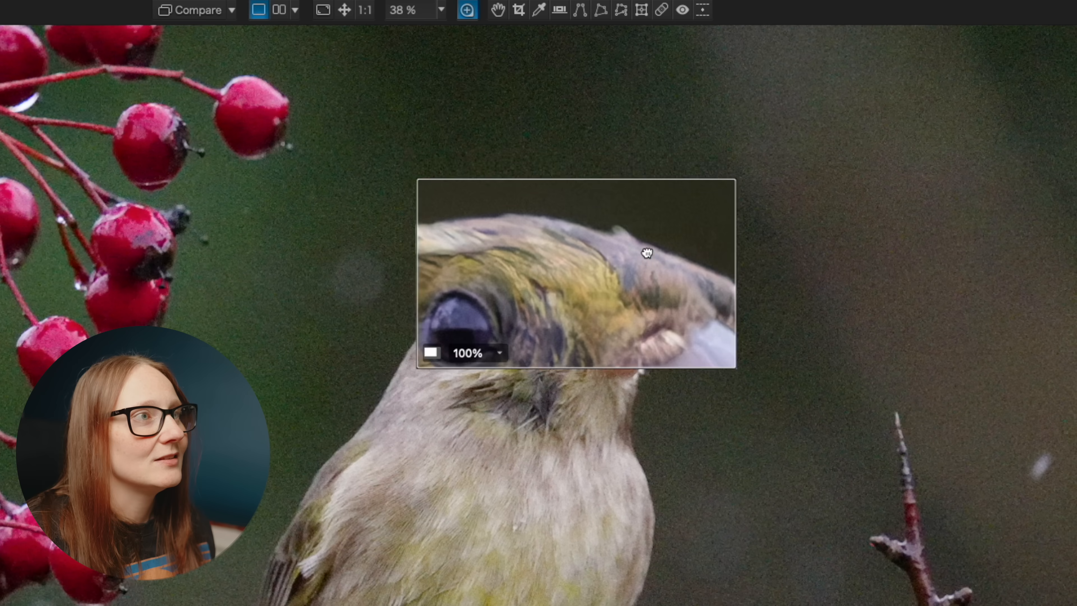
Step: Shift the loupe slightly on the bird's head, compare the area before and after correction, and close the loupe
drag(644, 247, 637, 231)
click(261, 10)
click(261, 11)
click(261, 10)
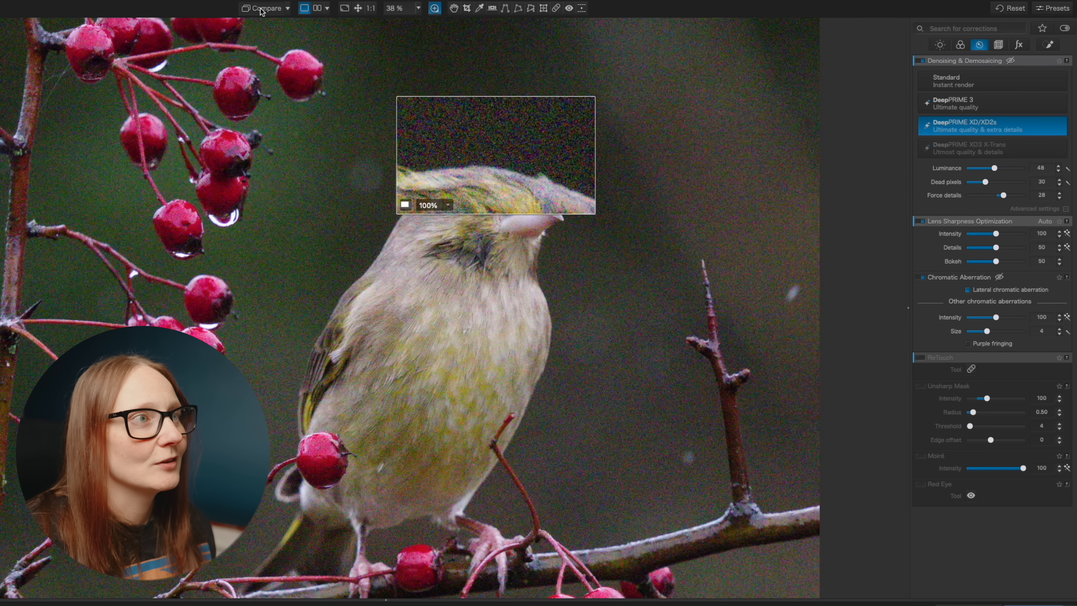
click(428, 12)
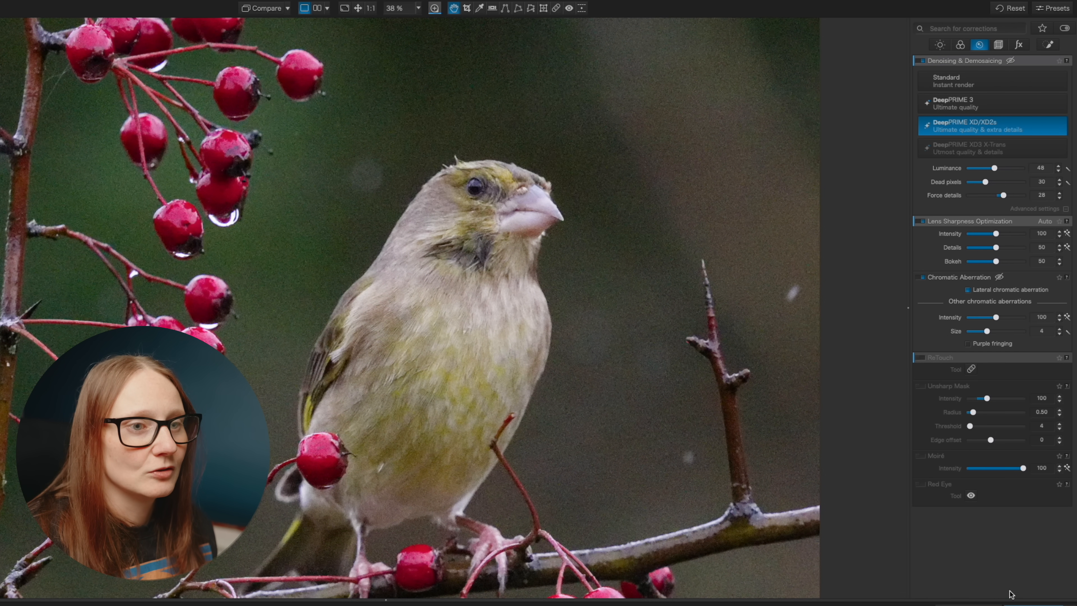
Step: Examine the noise reduction beside the bird's beak with the loupe, compare it with the uncorrected version, and close the loupe
key(super+k)
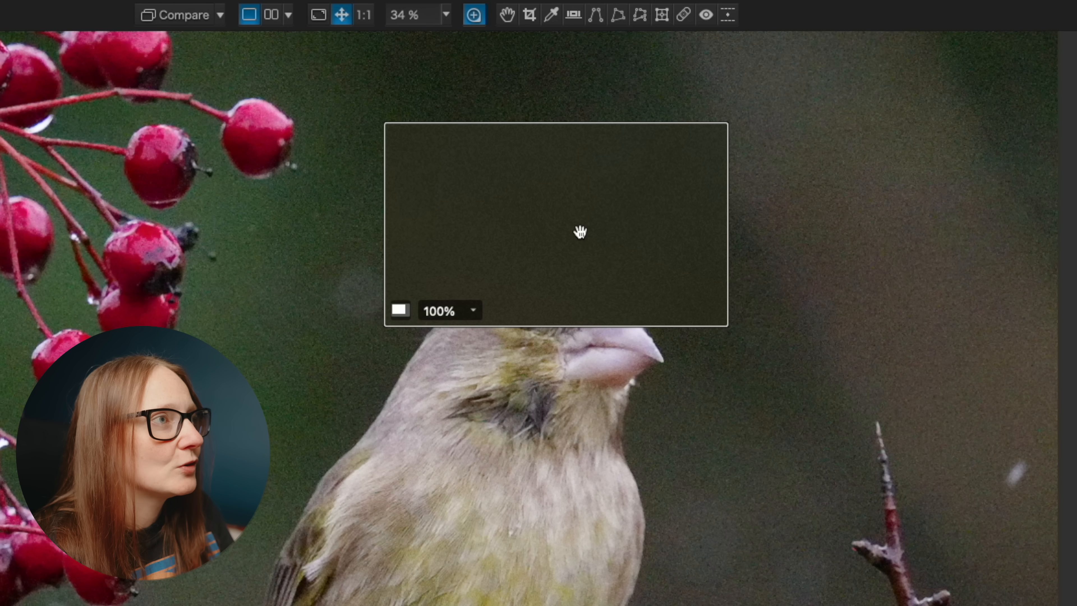
drag(579, 231, 682, 308)
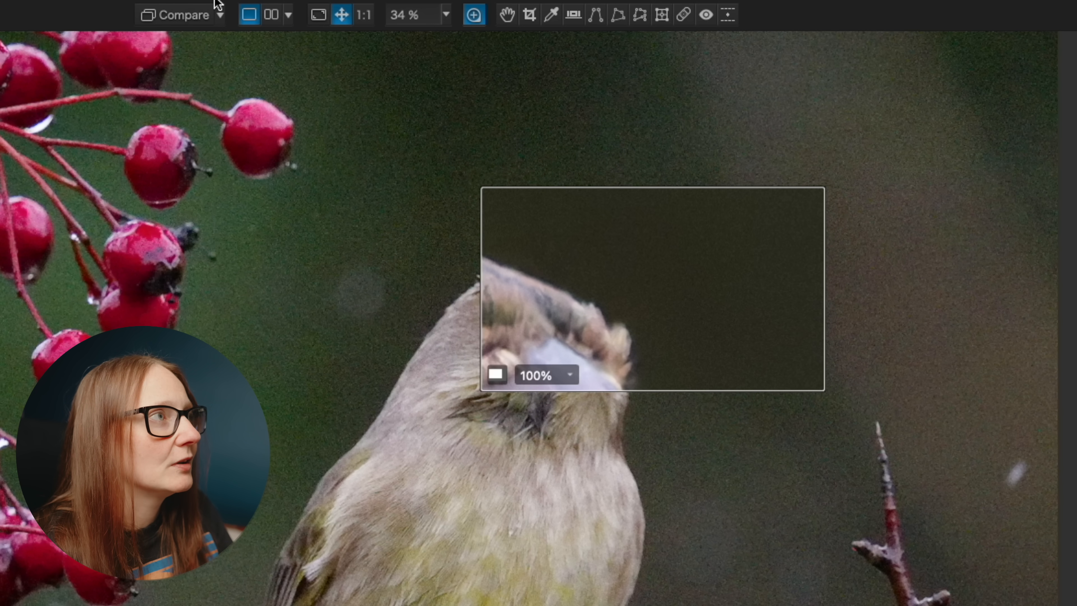
click(202, 21)
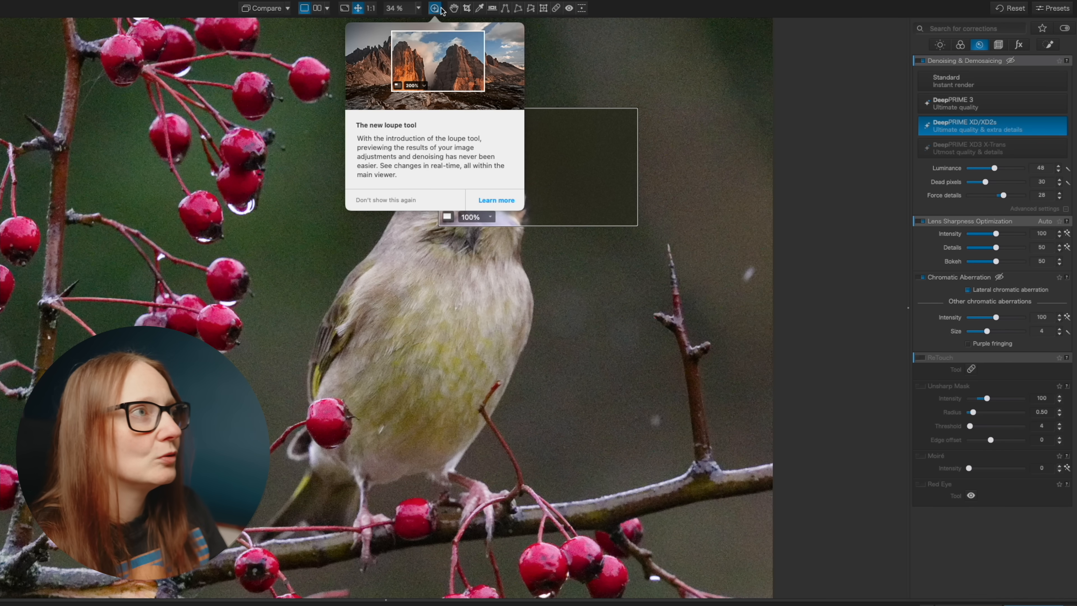
click(474, 16)
click(545, 244)
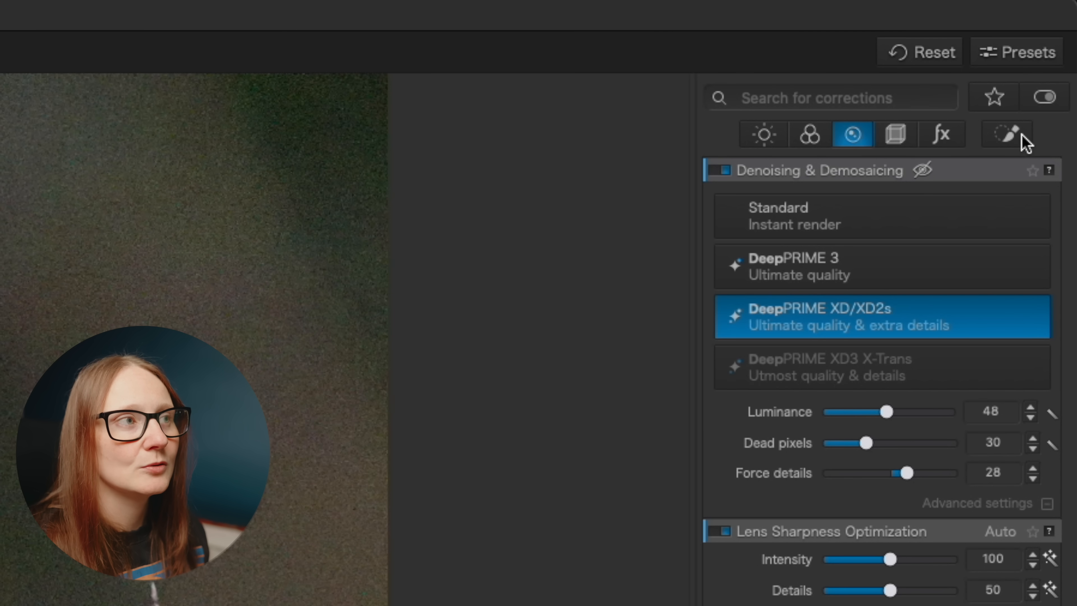
Step: Open the local adjustments and create an AI mask by picking the bird in the photo
click(1026, 142)
click(775, 198)
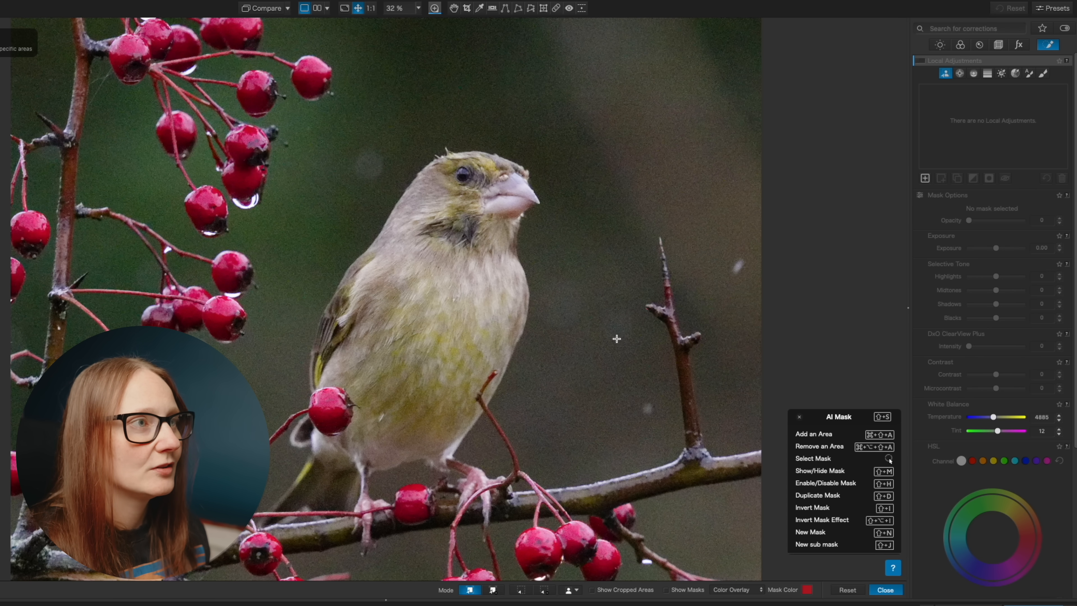
click(466, 212)
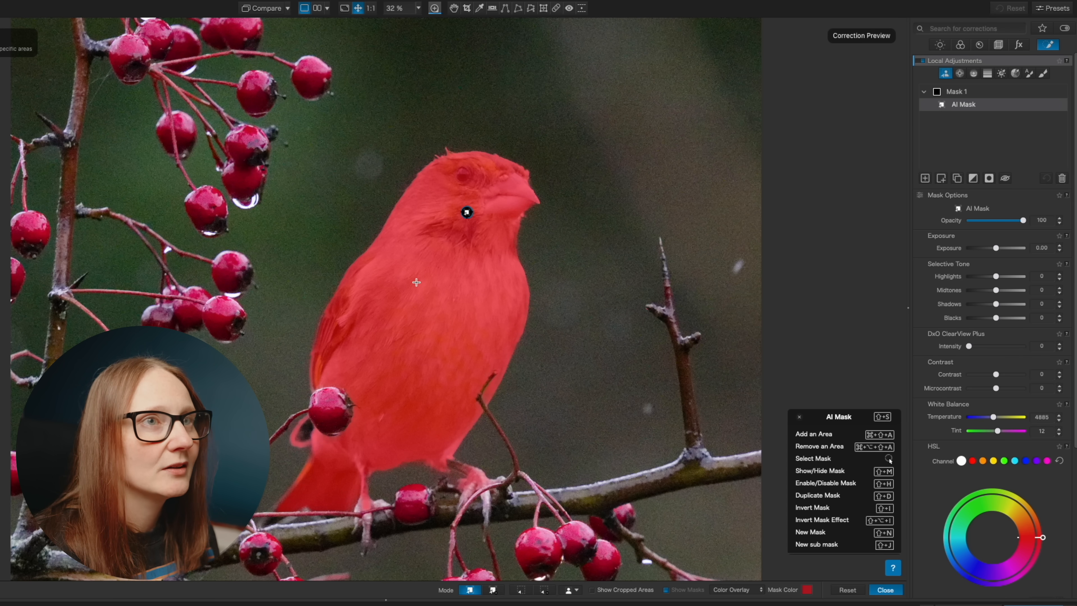
Step: Delete the bird's AI mask and try an AI mask on the branch instead
right_click(978, 90)
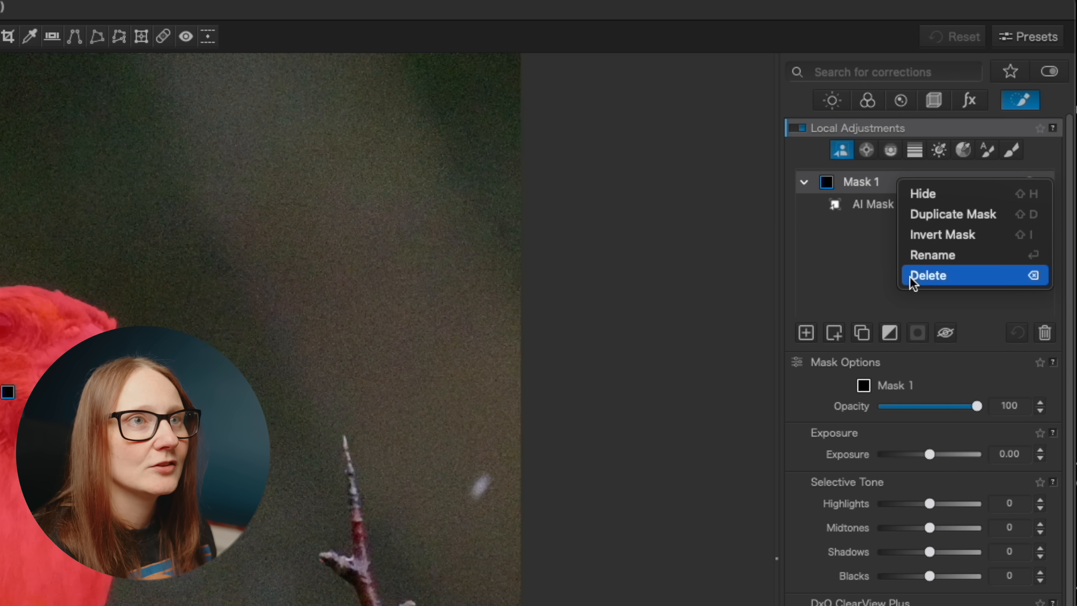
click(984, 149)
click(804, 333)
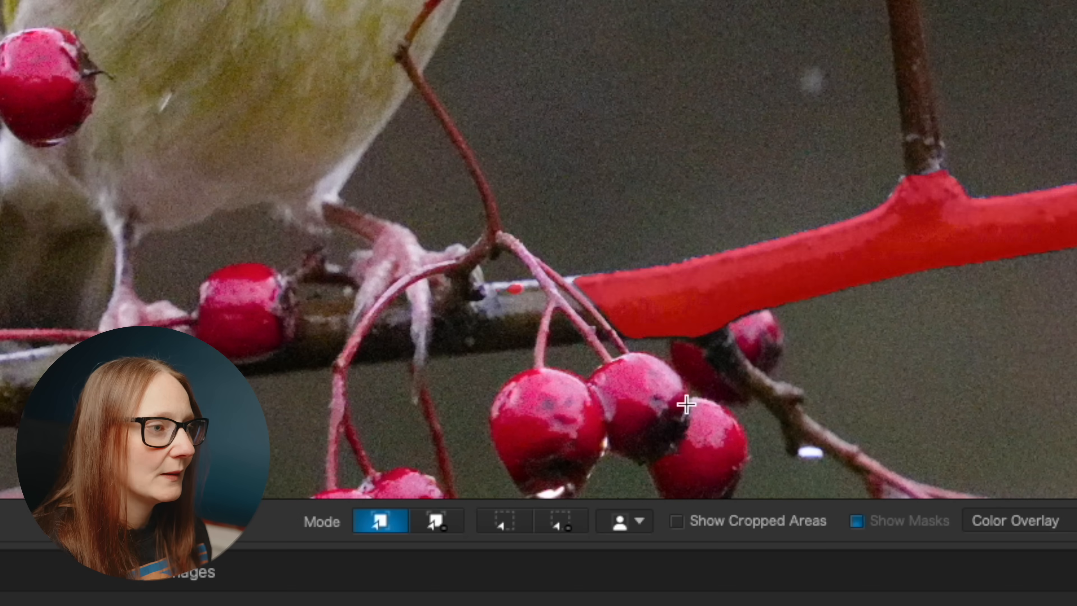
Step: Create an AI mask using the predefined Subject selection and inspect its coverage of the bird up close
click(641, 522)
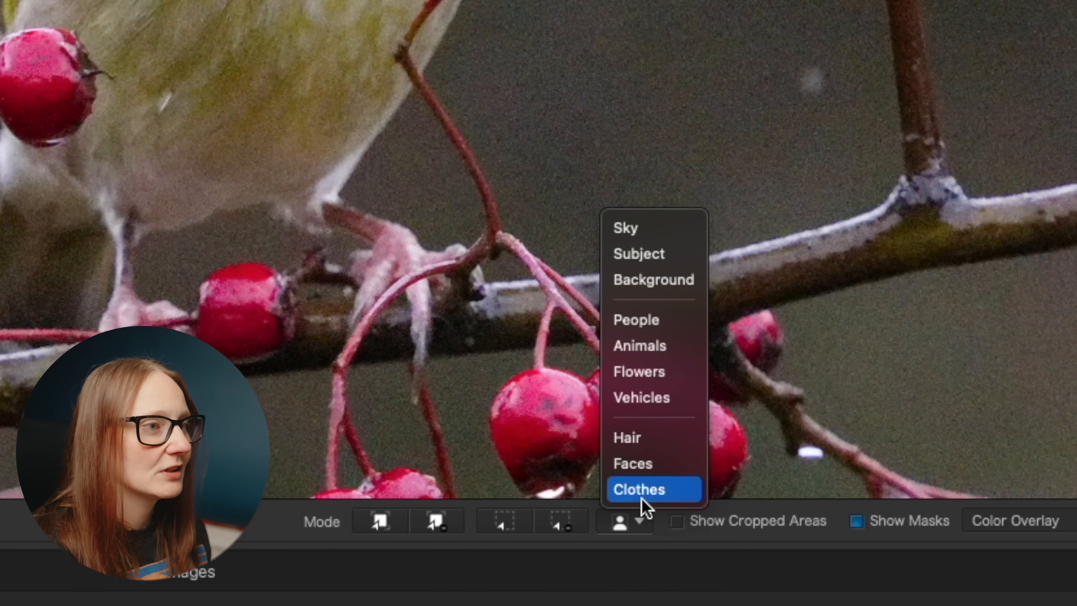
click(652, 264)
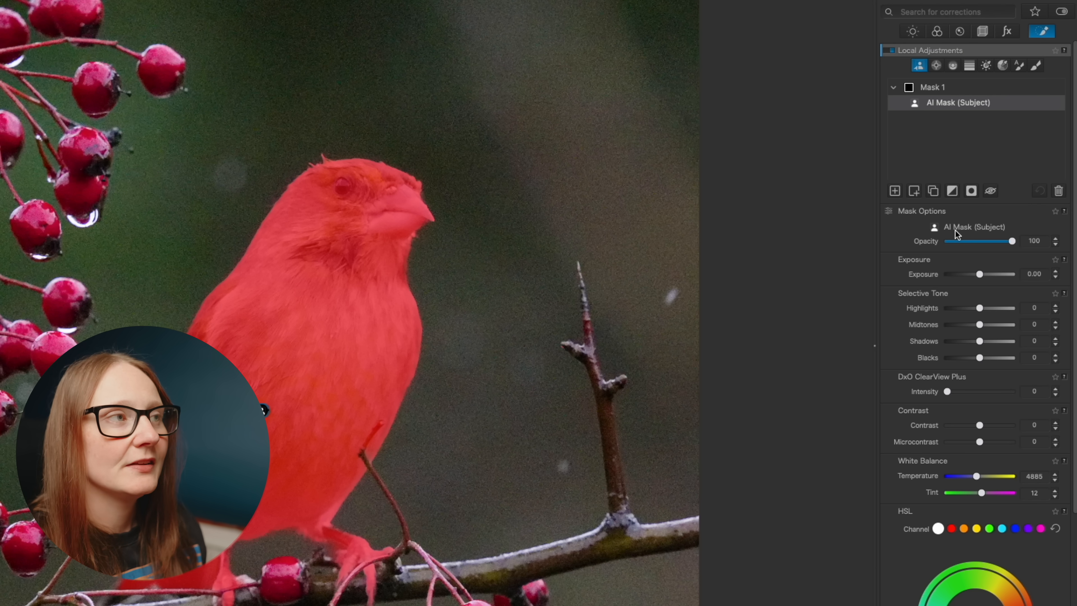
scroll(343, 304, up, 5)
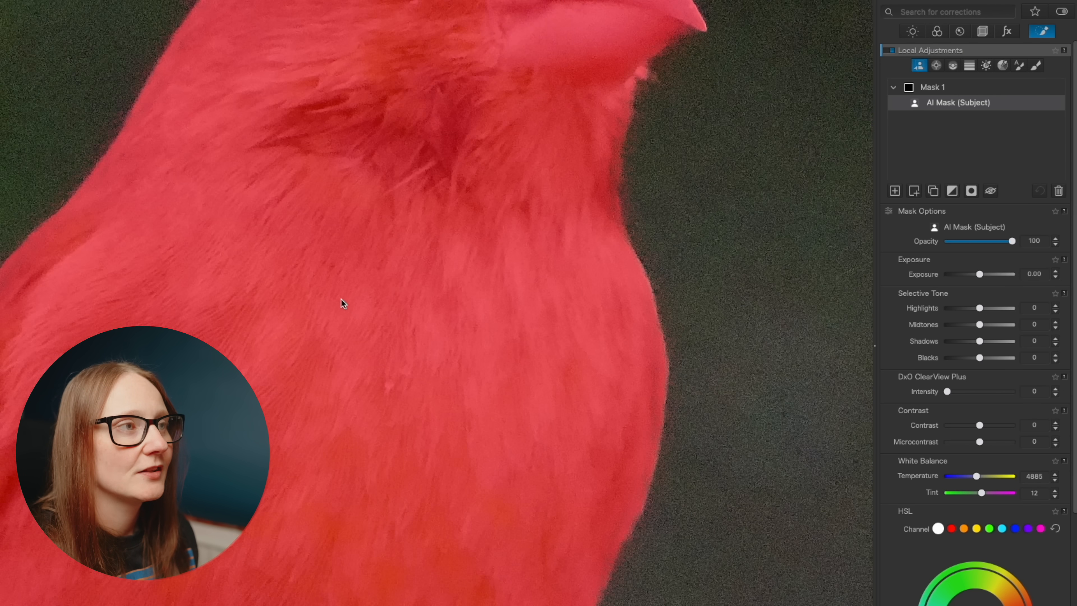
scroll(344, 303, down, 5)
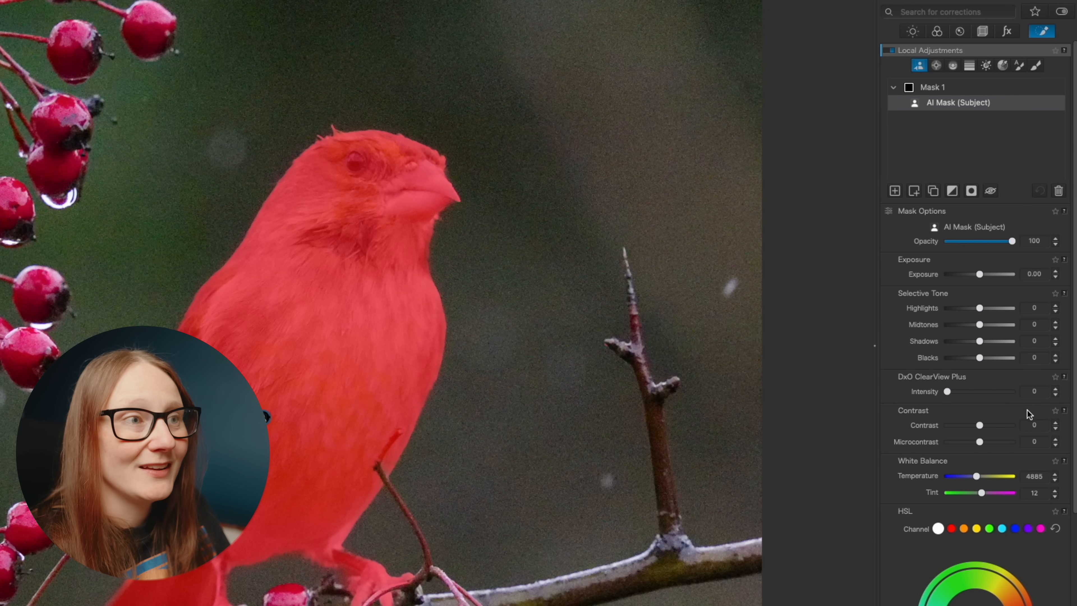
Step: Set the subject mask's Sharpness intensity to 17 and increase its Force details
scroll(1028, 409, down, 2)
scroll(297, 420, down, 1)
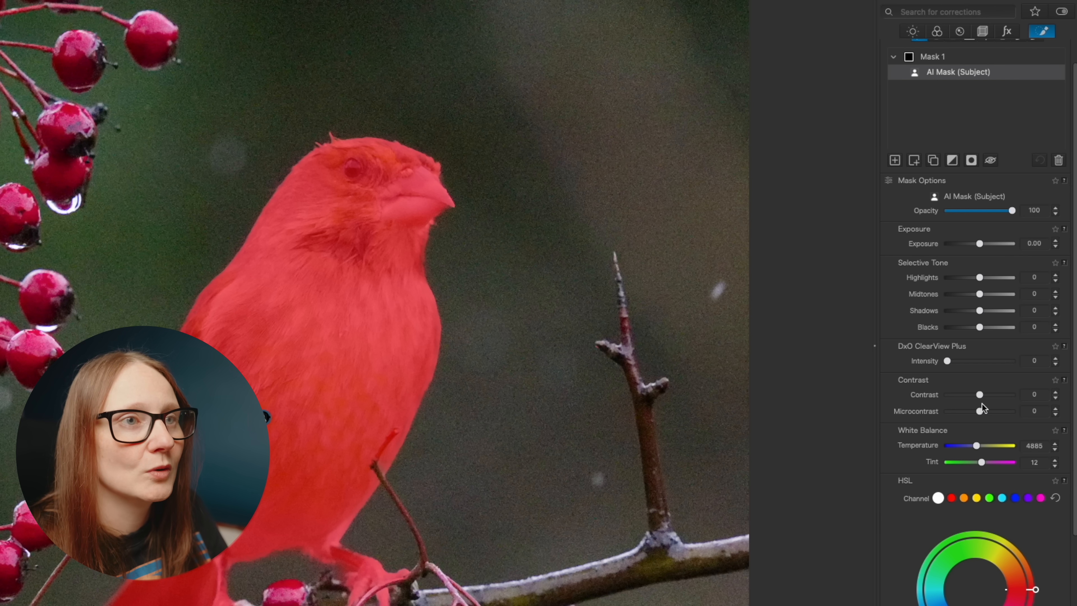
scroll(985, 518, down, 5)
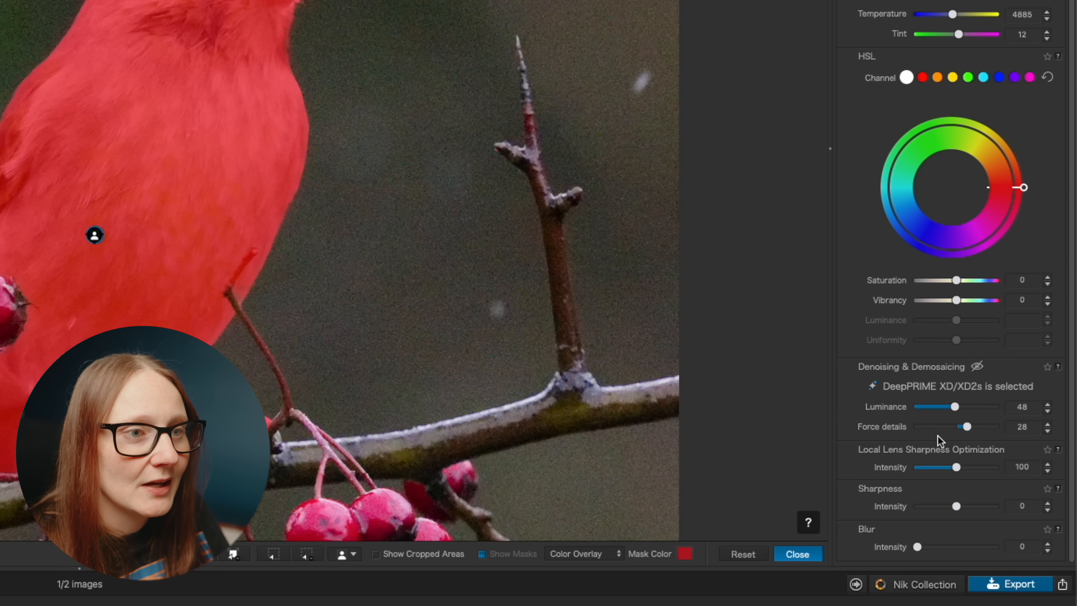
drag(956, 506, 963, 506)
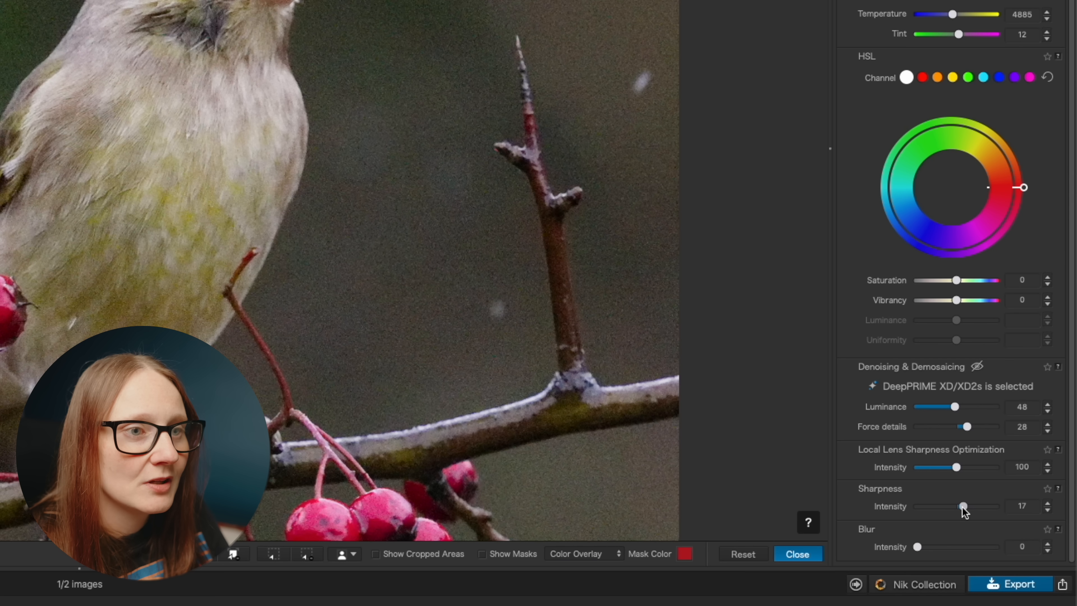
drag(970, 431, 981, 432)
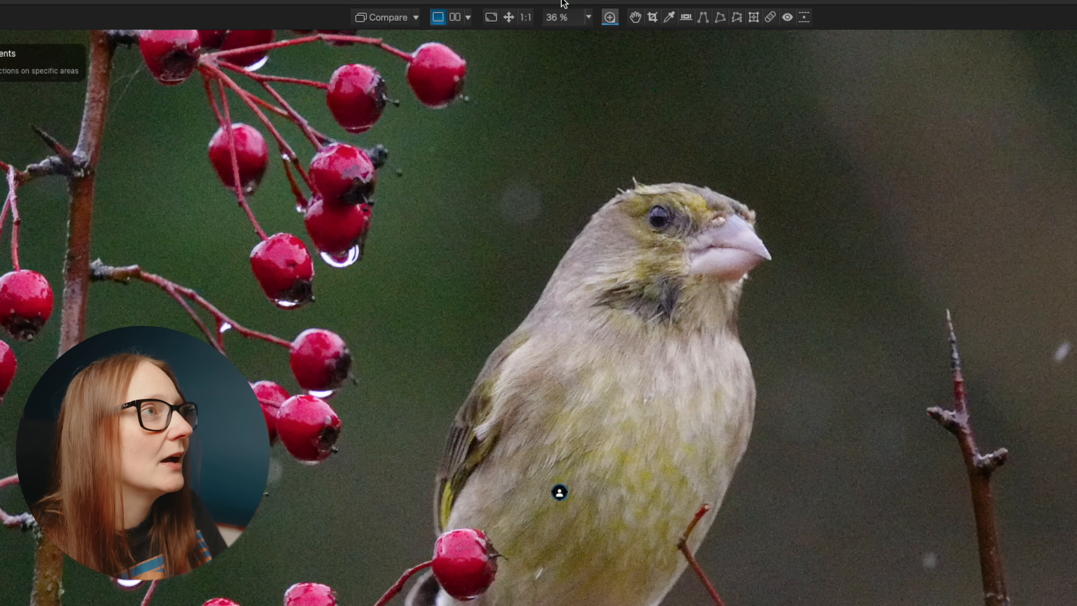
Step: Examine the bird's face and neck feathers with the 100% loupe and compare them with the uncorrected version
click(611, 18)
drag(803, 270, 698, 303)
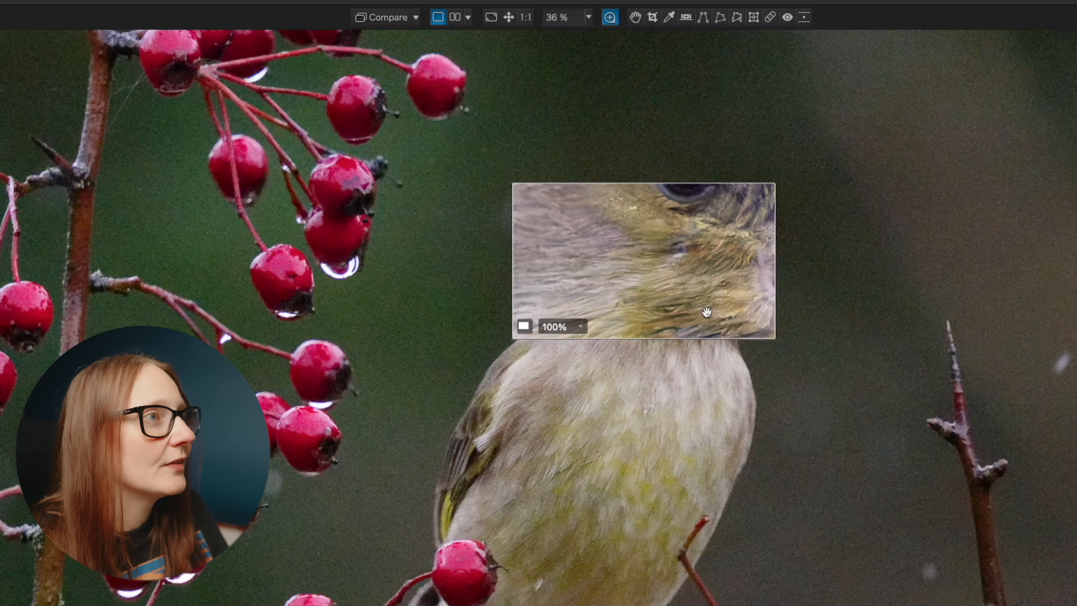
drag(670, 241, 660, 292)
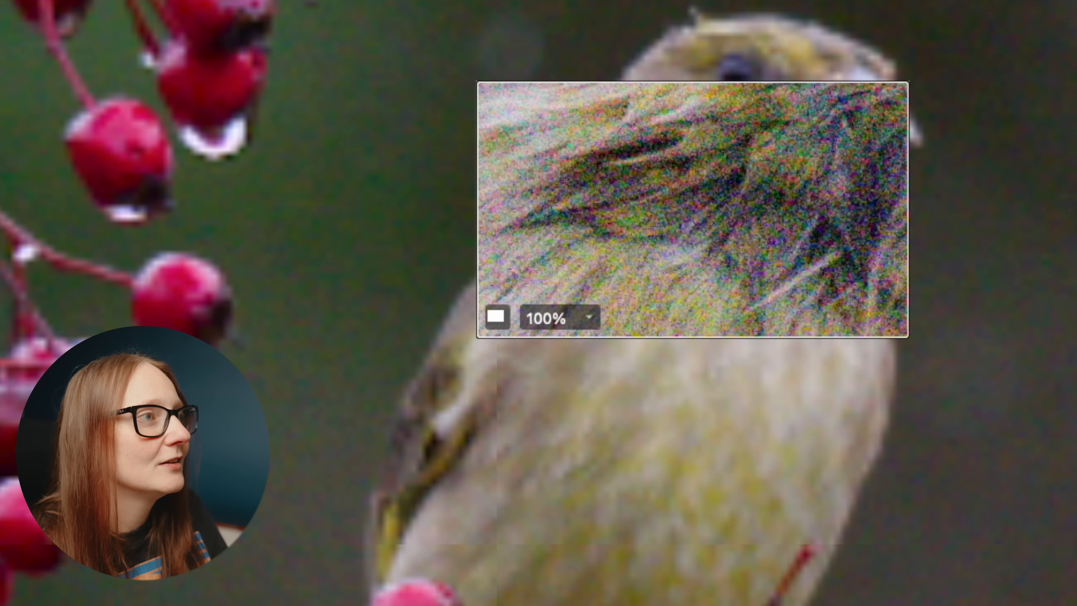
key(d)
key(d)
key(d)
key(d)
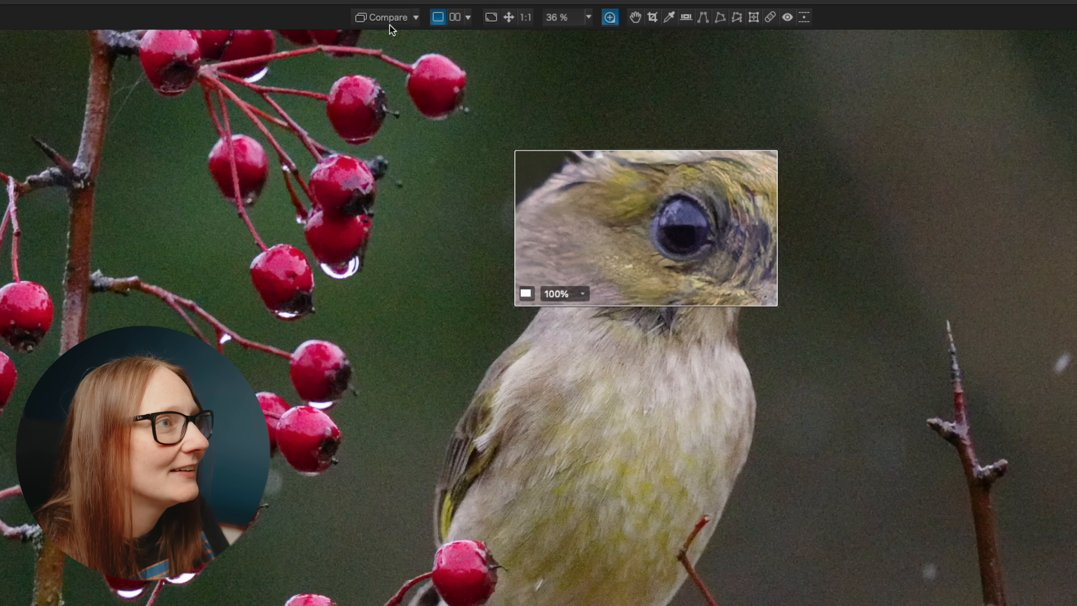
Step: Compare the bird's eye area in the 100% loupe with the uncorrected image
click(388, 17)
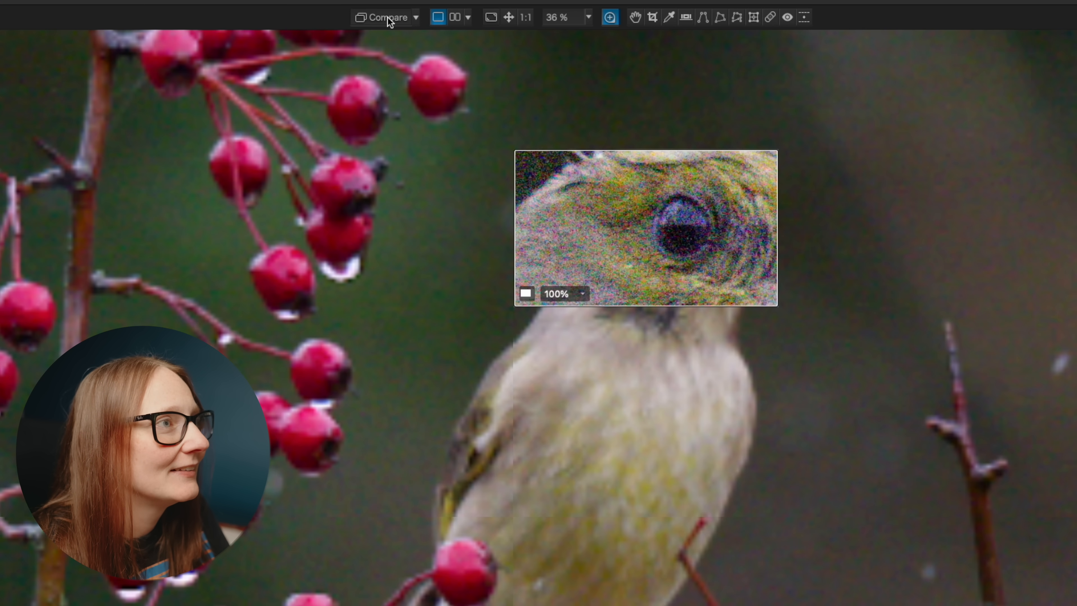
click(388, 17)
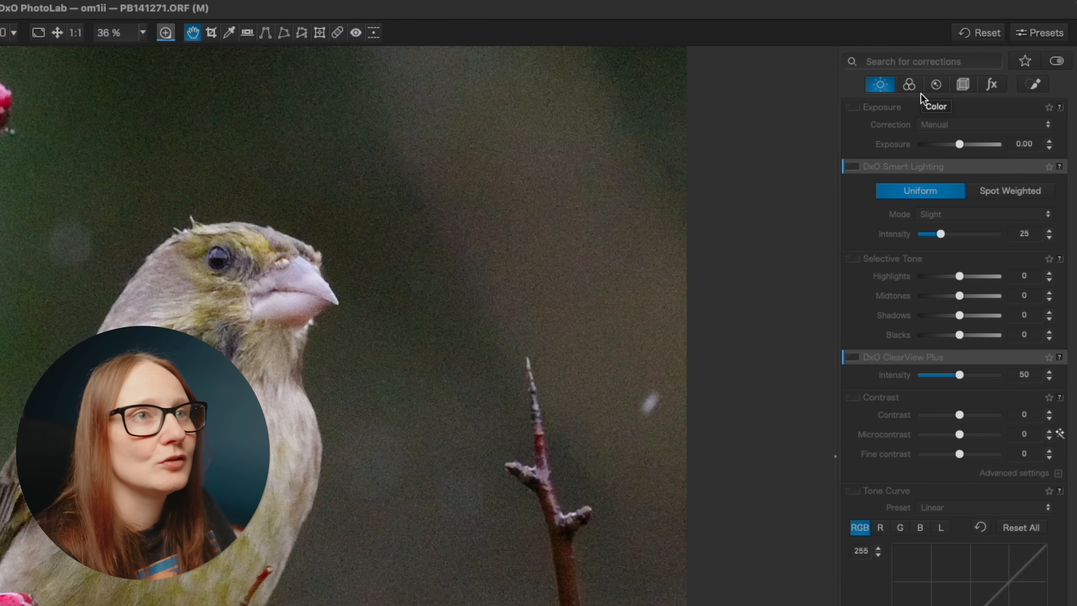
Step: Warm the photo by setting its white balance temperature to 5249
click(912, 85)
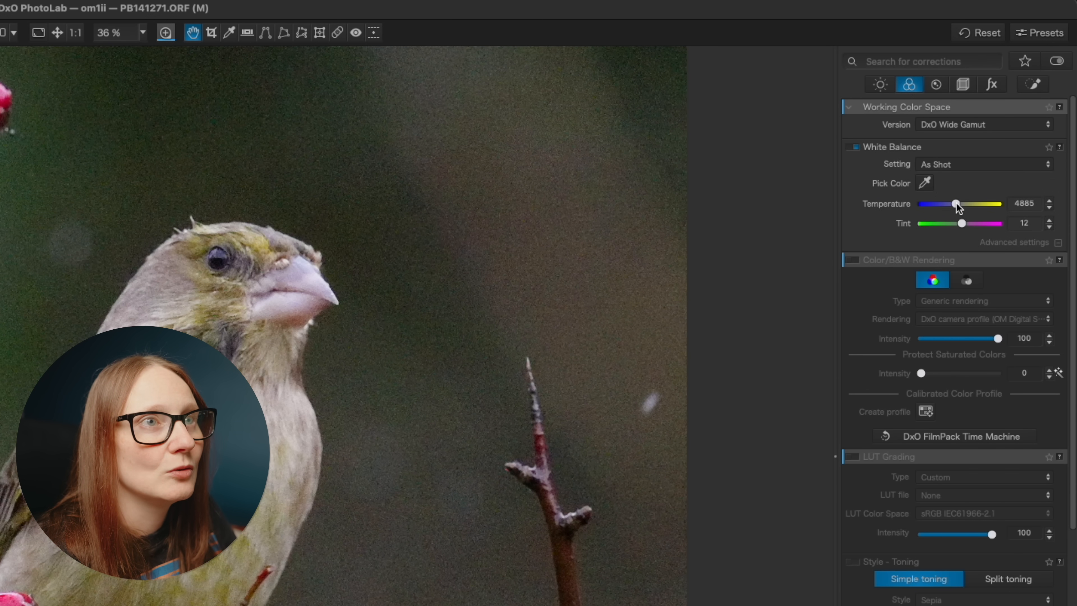
drag(953, 204, 959, 205)
drag(962, 205, 959, 205)
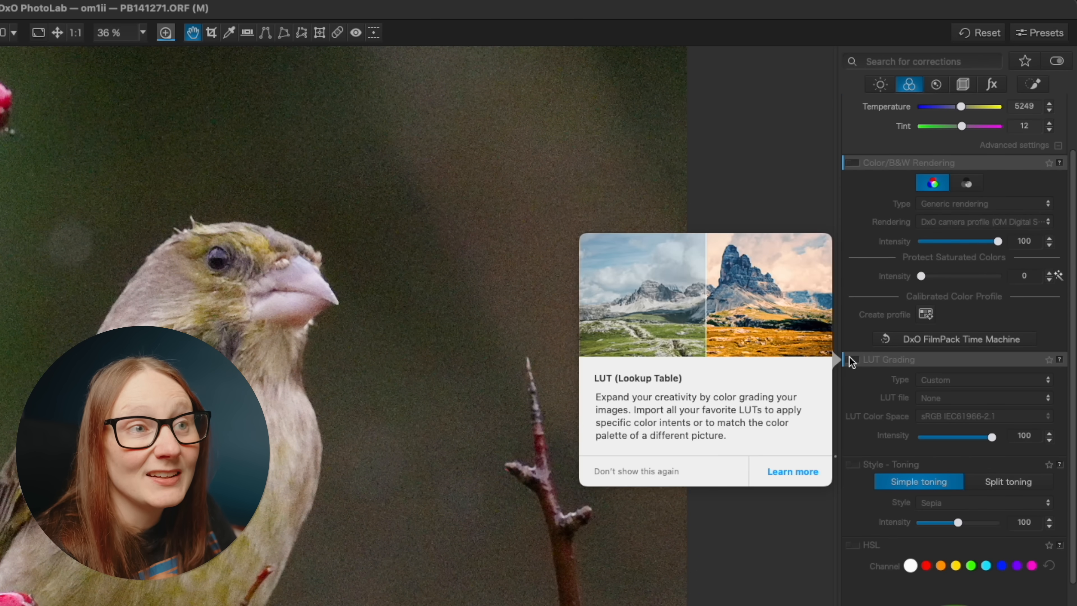
Step: Enable LUT grading with the custom LUT streetwise.cube and set its intensity to 38
click(850, 359)
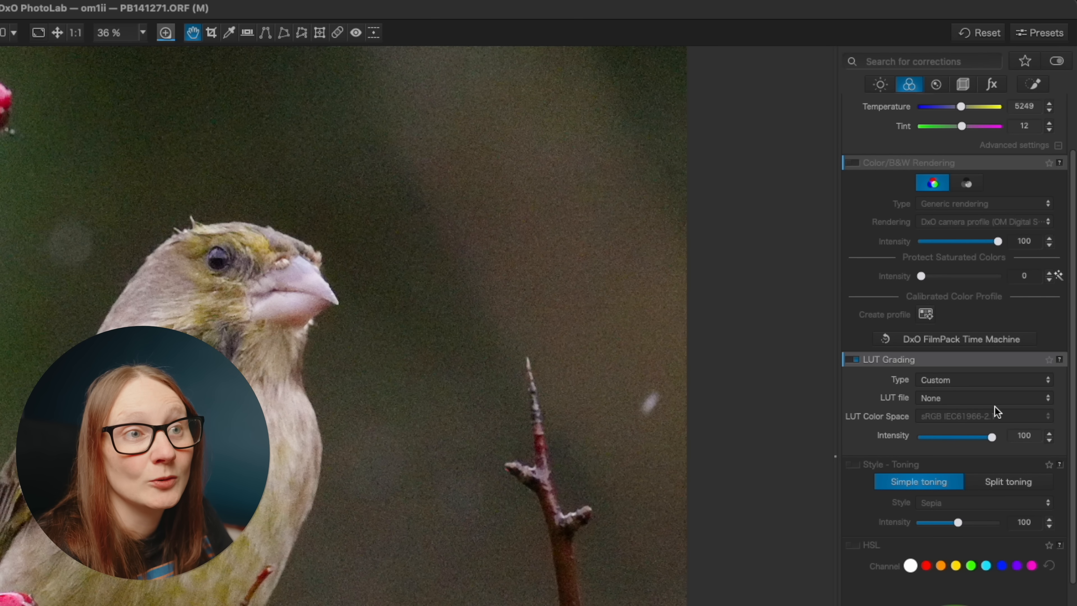
click(990, 384)
click(990, 385)
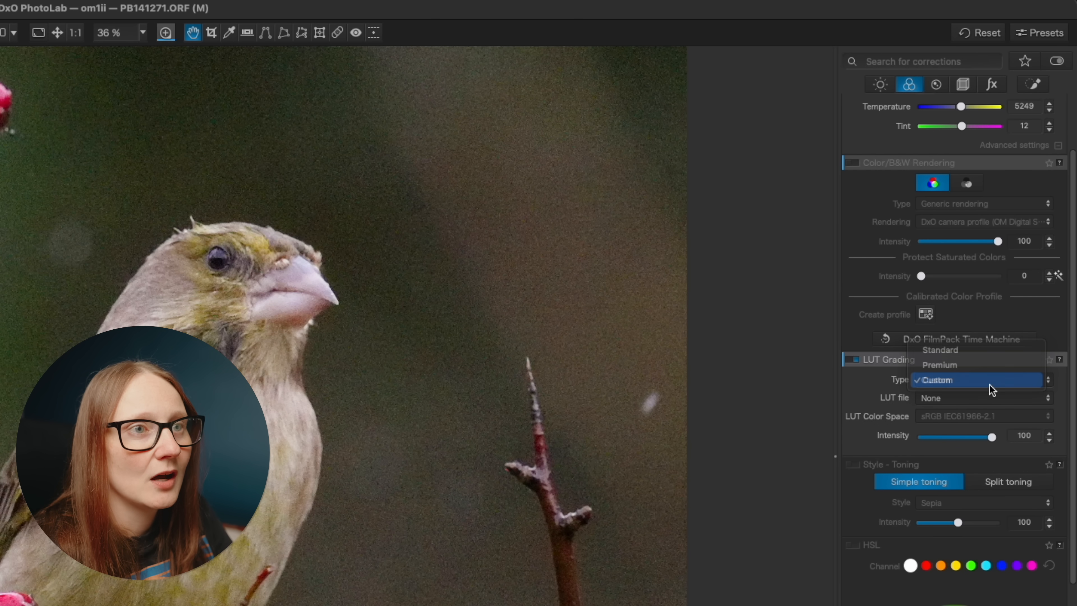
click(947, 402)
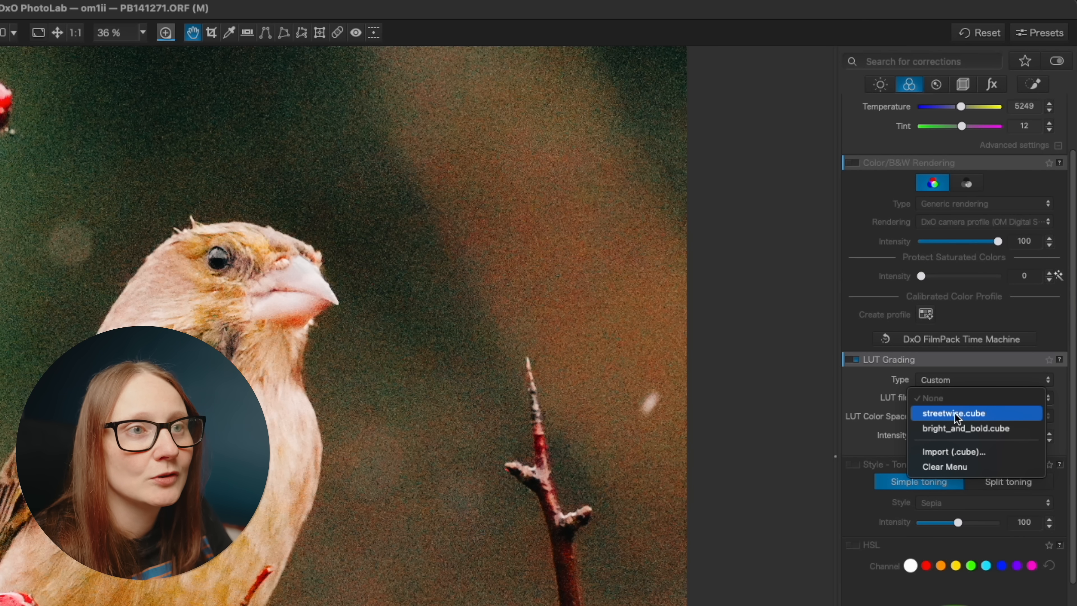
click(958, 416)
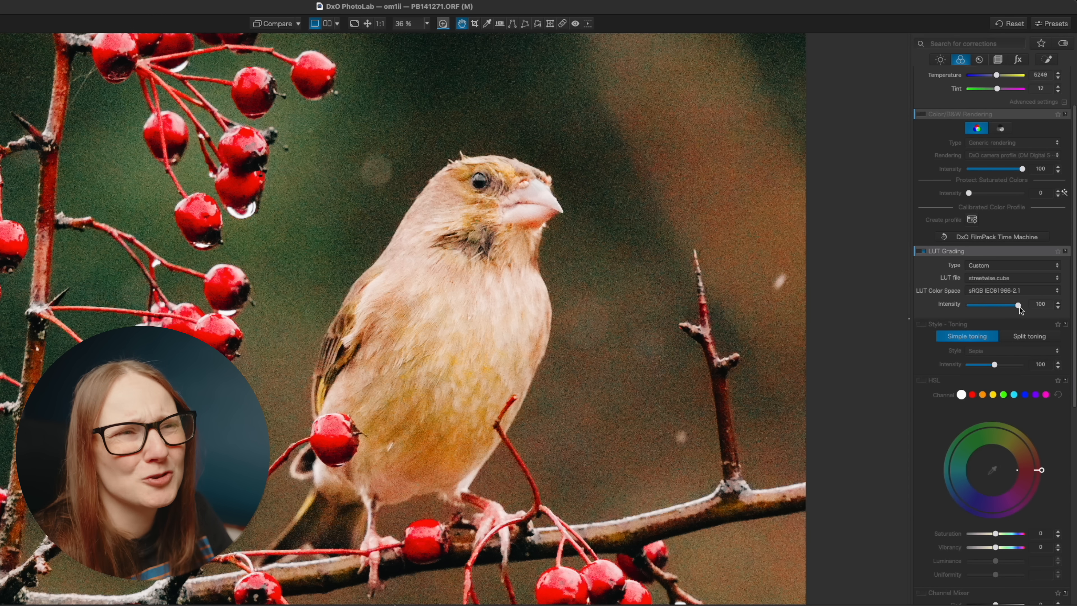
drag(1018, 306, 982, 308)
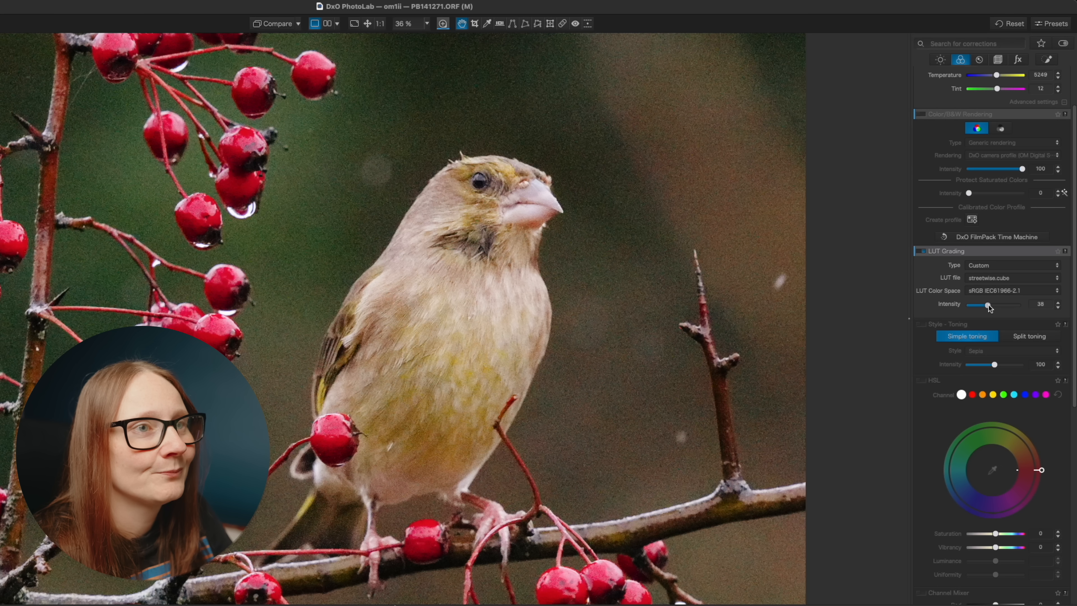
Step: Check the photo with and without the LUT grading, and compare it with the uncorrected version
click(925, 251)
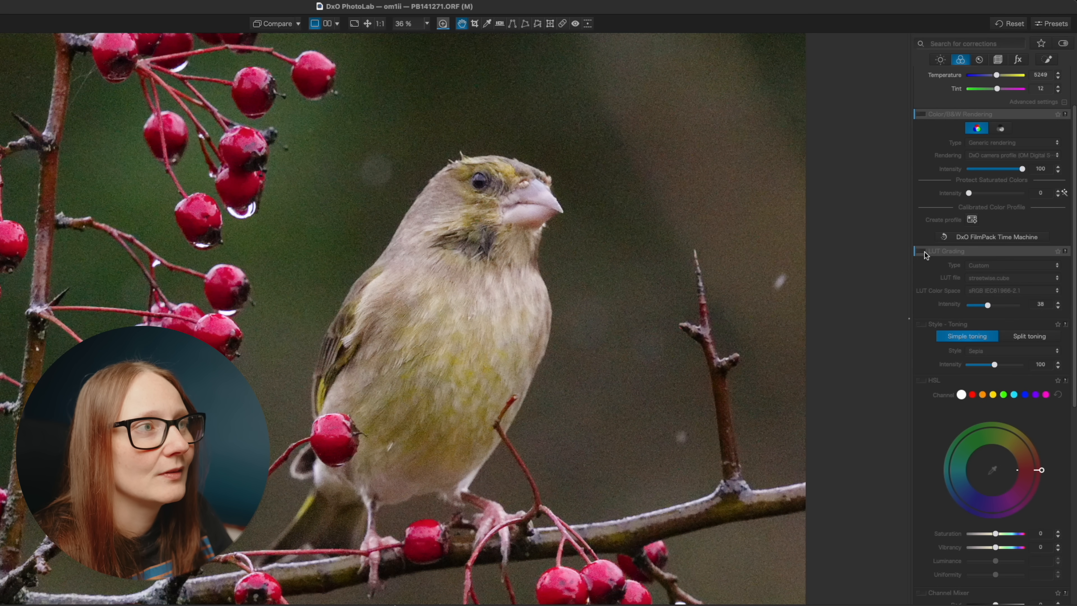
click(924, 252)
click(273, 25)
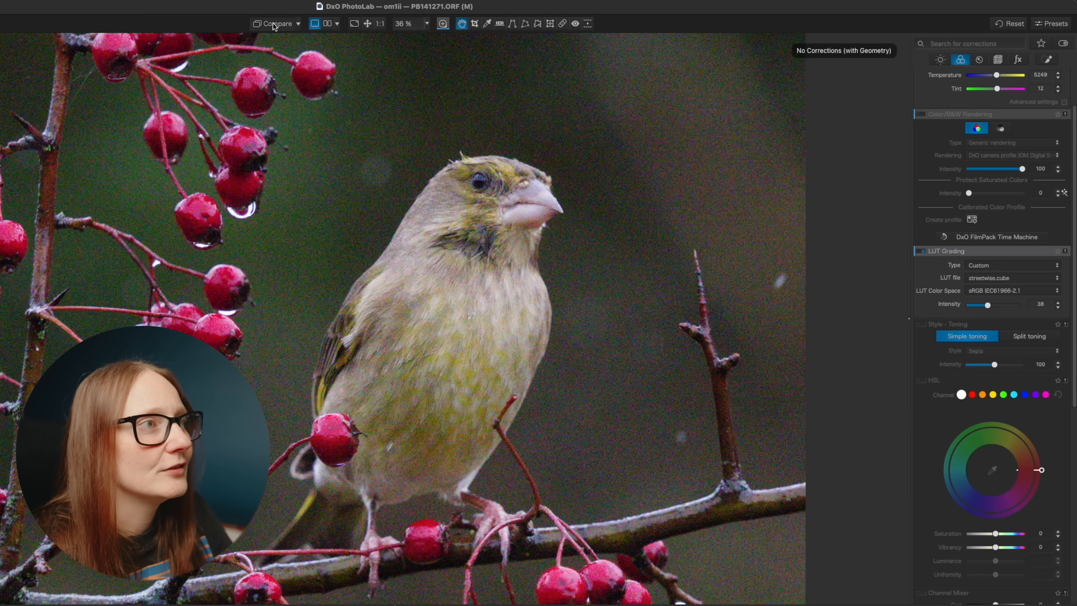
click(274, 25)
click(275, 25)
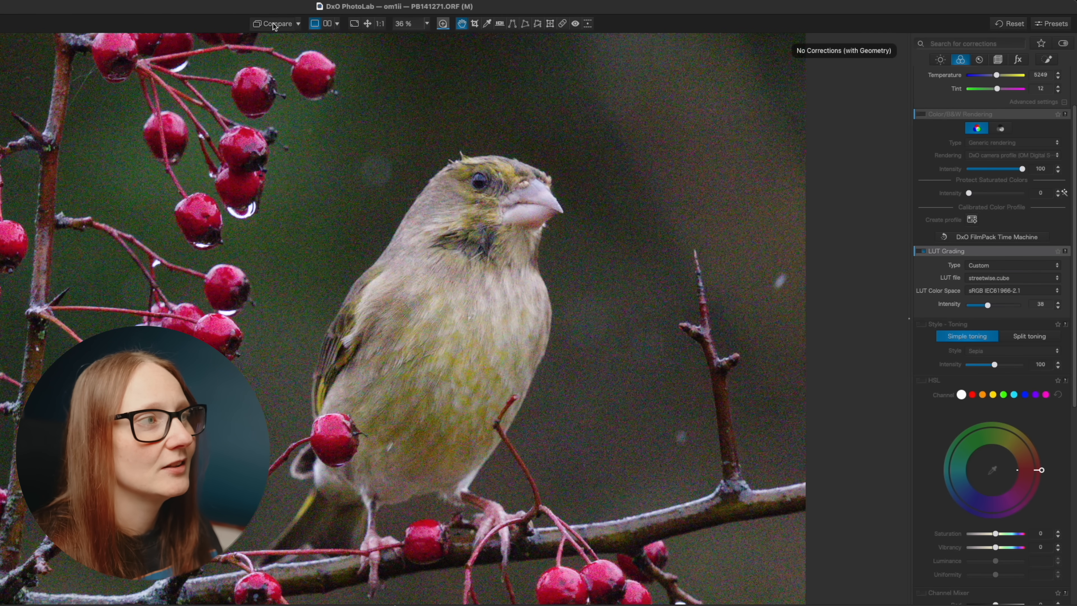
click(277, 26)
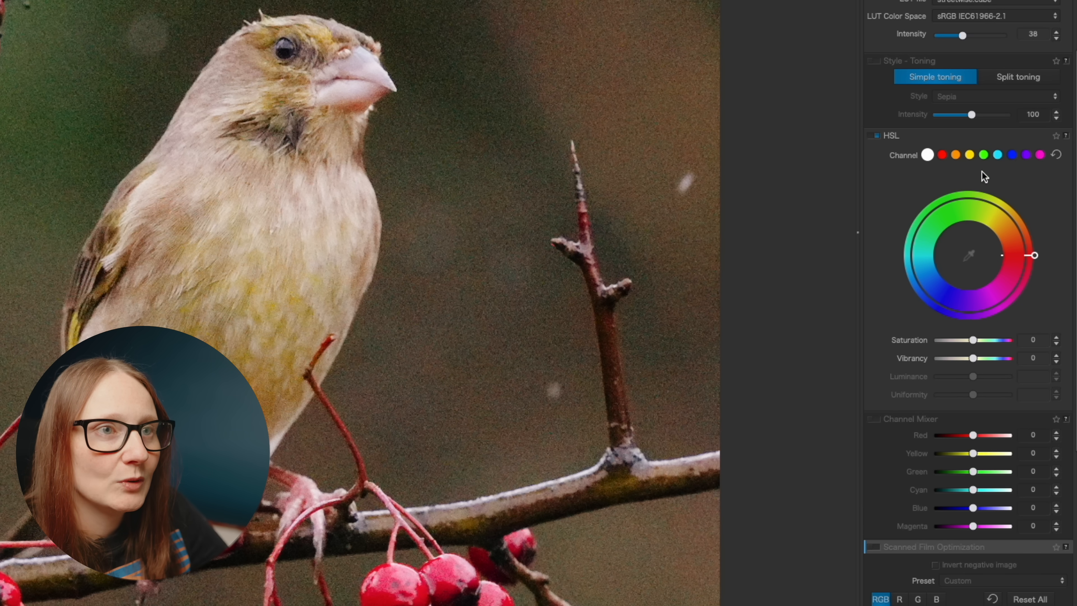
Step: Shift the HSL green channel's hue toward yellow and compare the colors with the uncorrected image
click(984, 154)
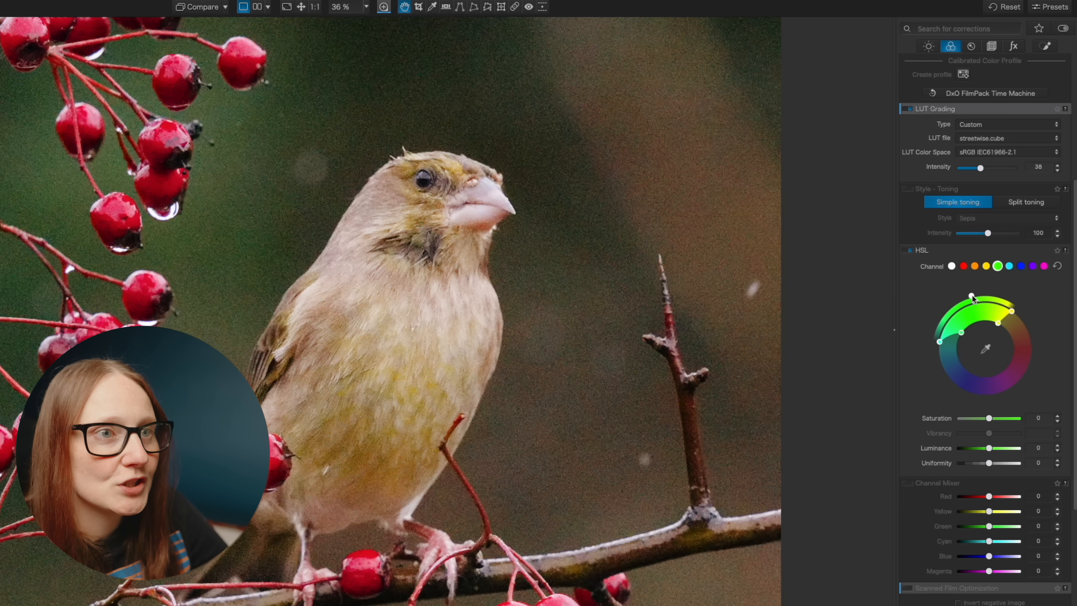
drag(973, 296, 992, 310)
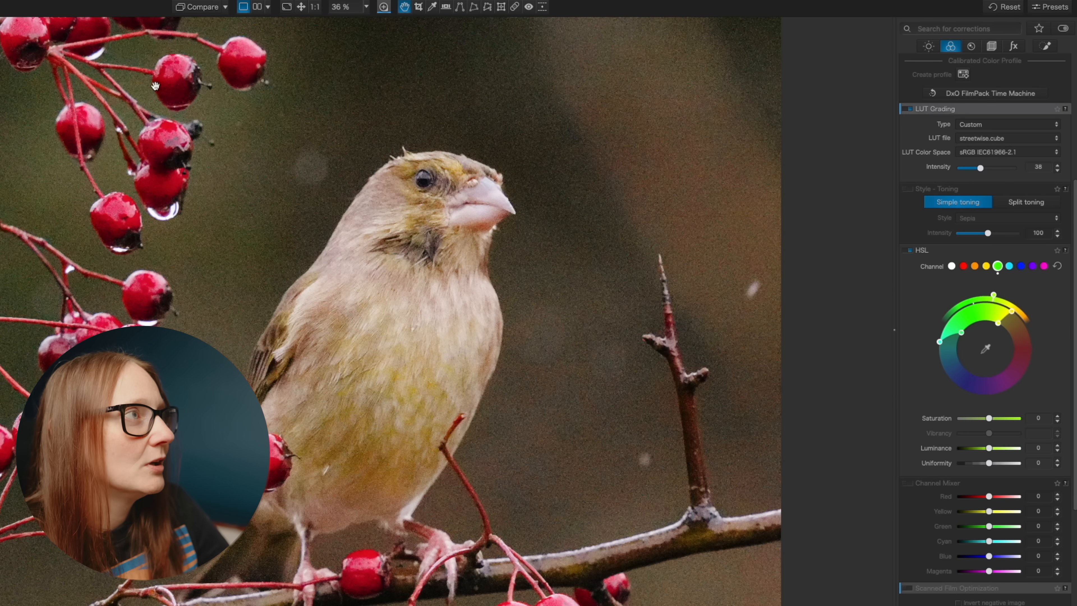
click(204, 13)
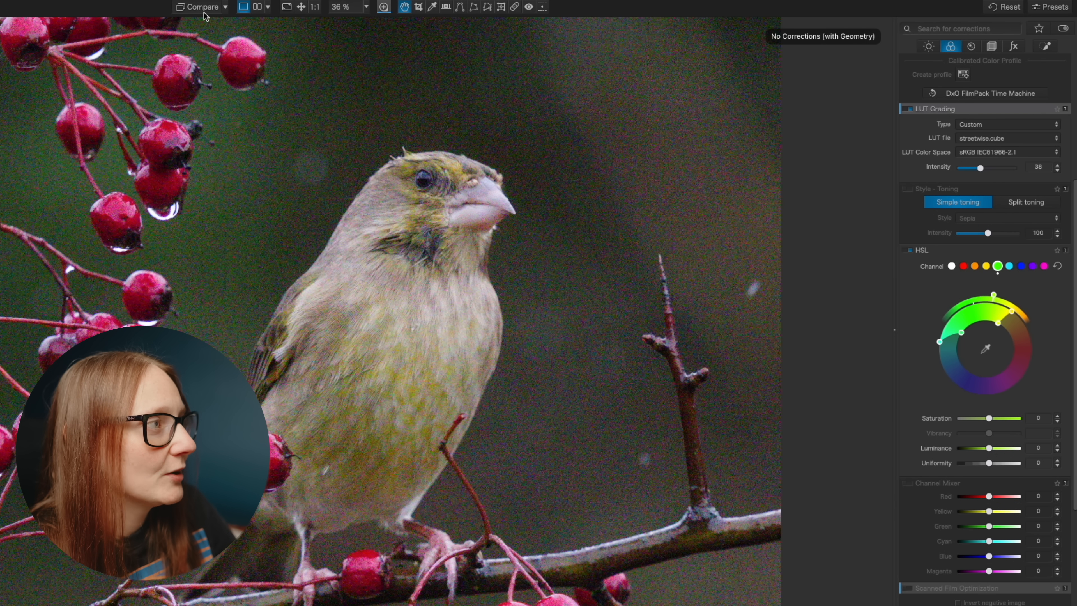
click(204, 13)
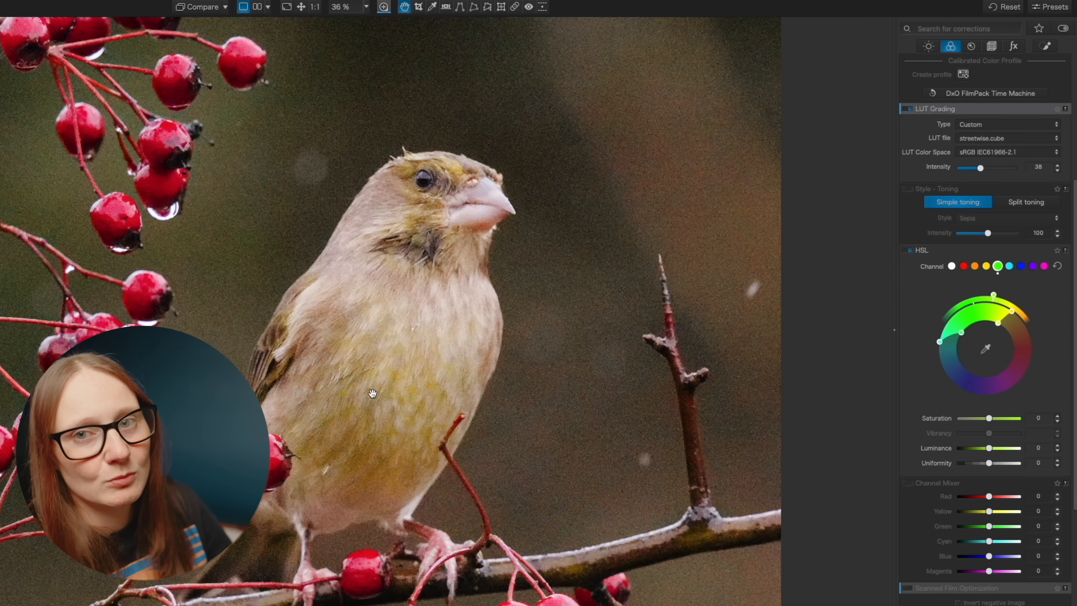
Step: Adjust the bird's AI subject mask to exposure 0.26, highlights -13, shadows 8 and contrast 17
click(1046, 45)
click(948, 112)
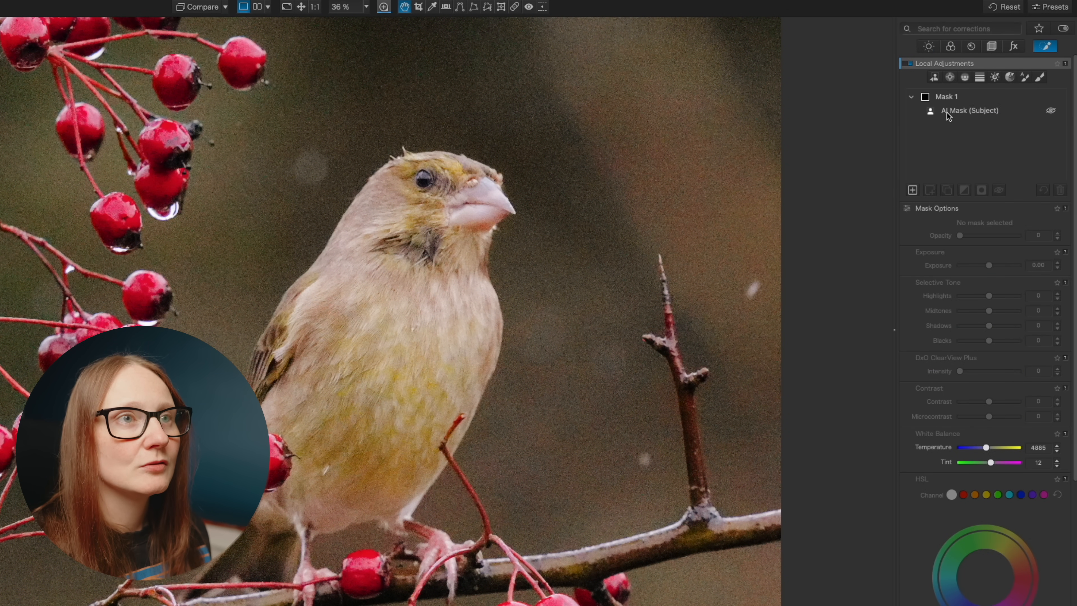
drag(991, 265, 986, 298)
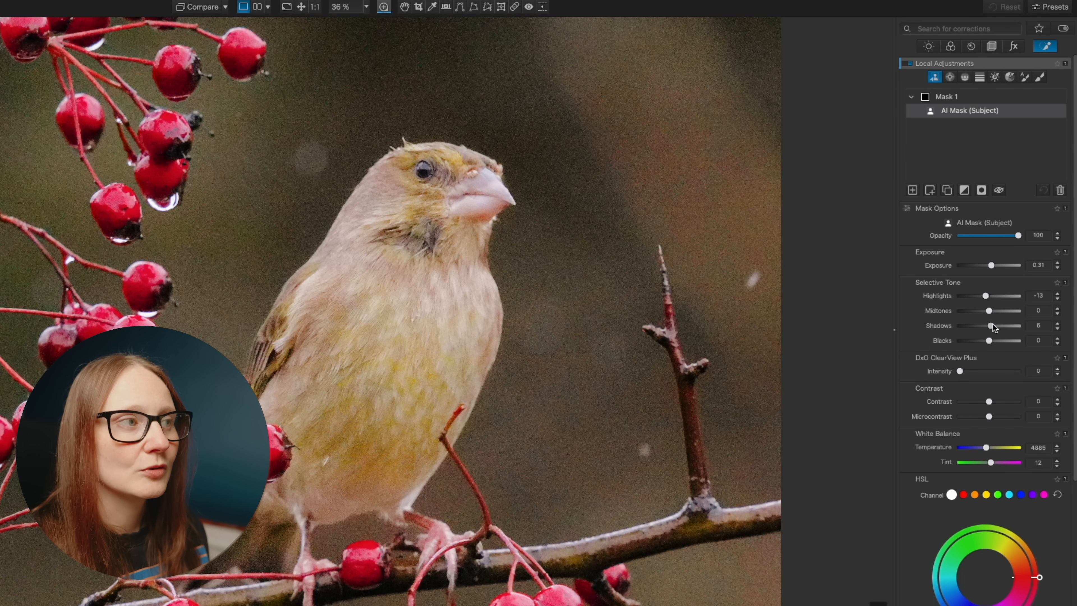
Step: Duplicate Mask 1 together with its AI subject selection
click(955, 96)
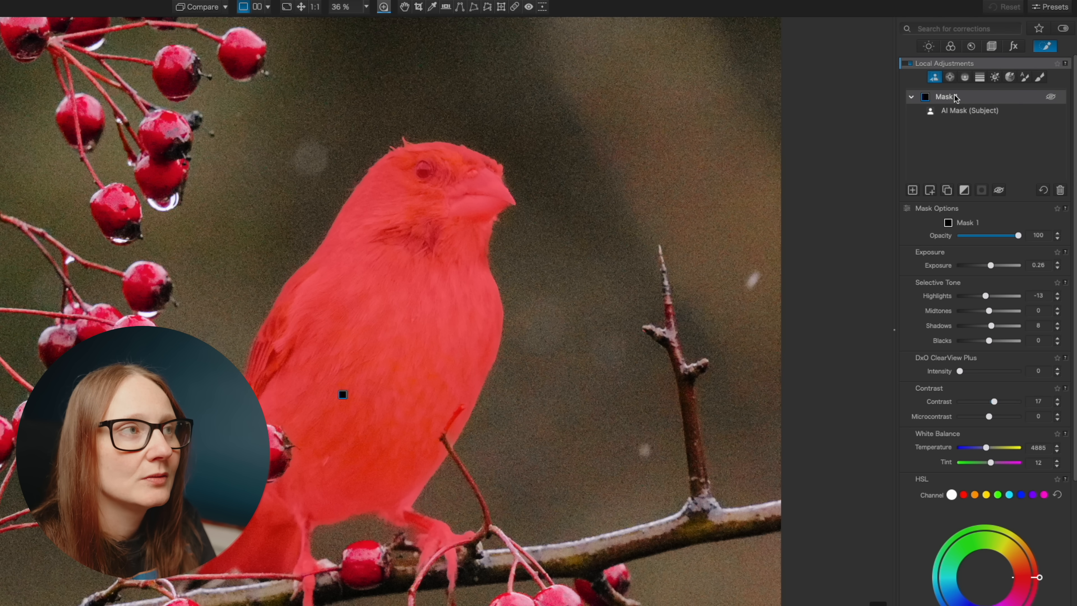
right_click(955, 96)
click(979, 114)
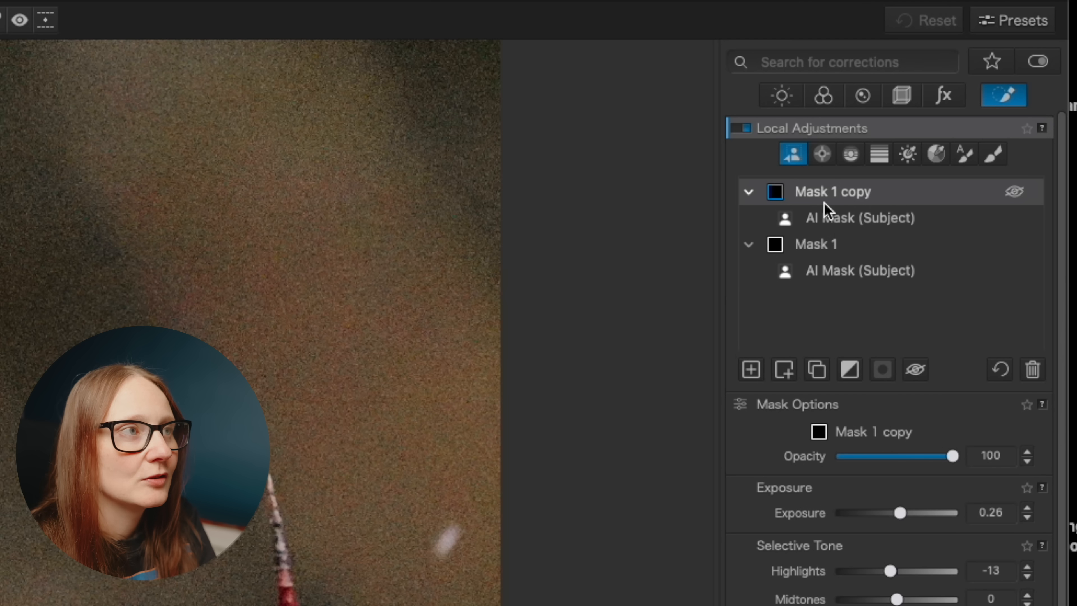
Step: Invert the duplicated mask to target the background and lower its exposure
right_click(835, 193)
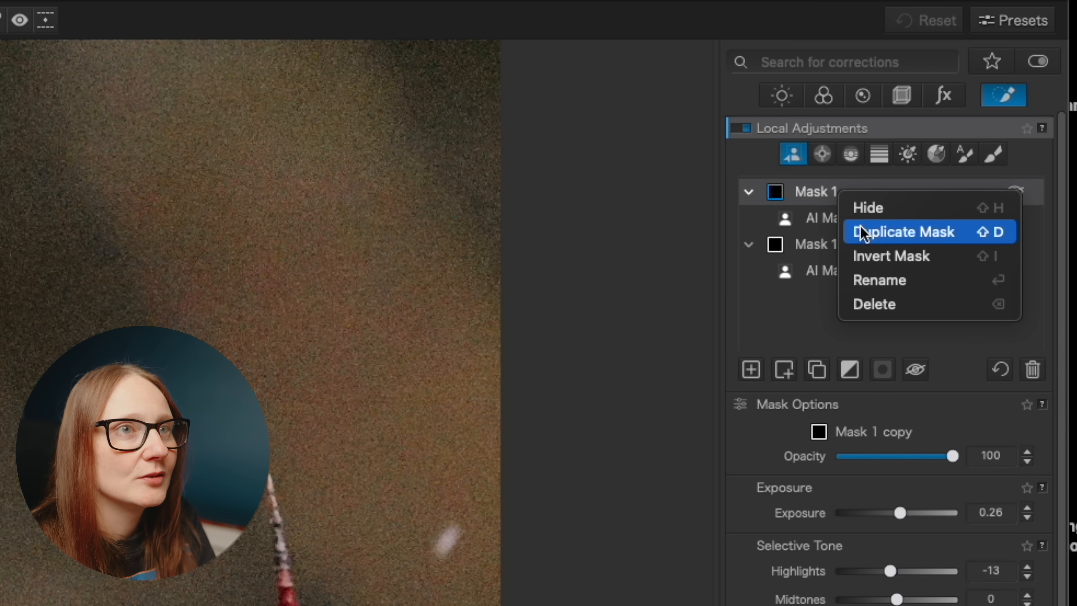
click(870, 250)
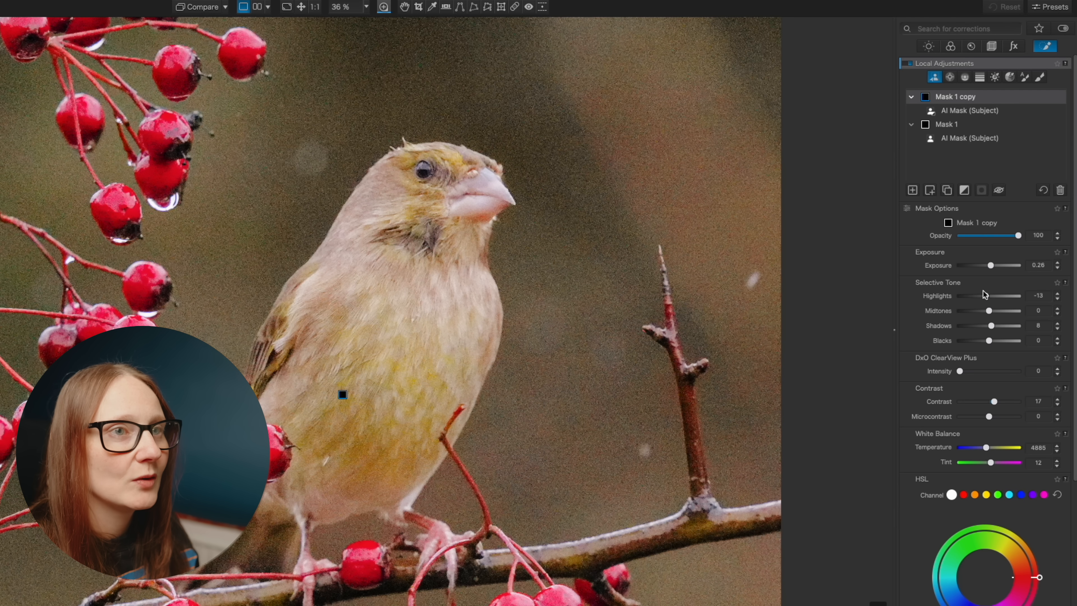
drag(994, 268, 989, 264)
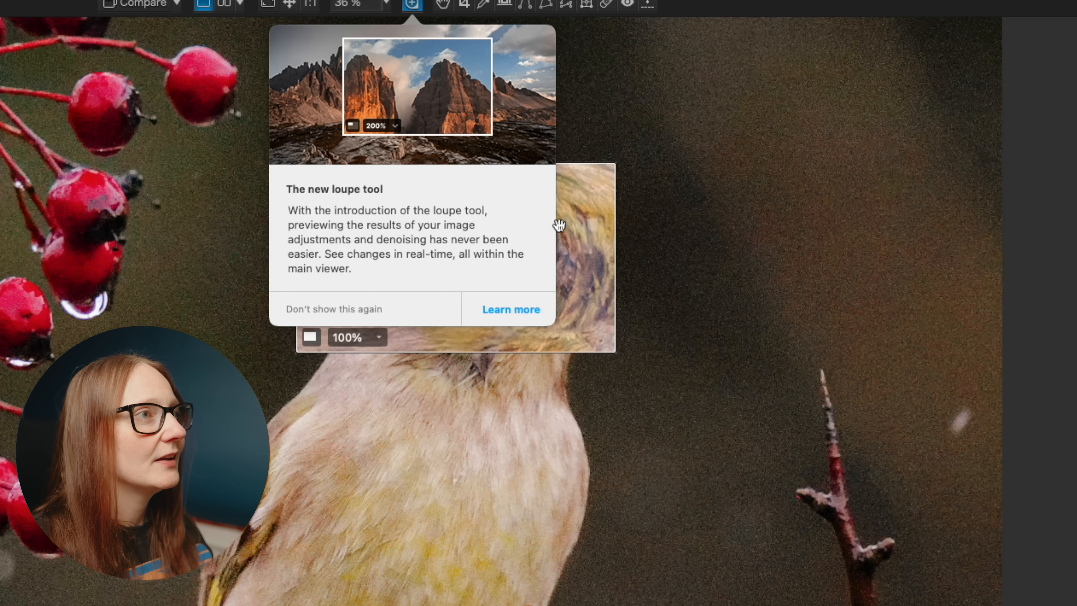
Step: Examine the background and the bird's eye with the 100% loupe, comparing them with the uncorrected image
click(593, 293)
drag(591, 292, 729, 294)
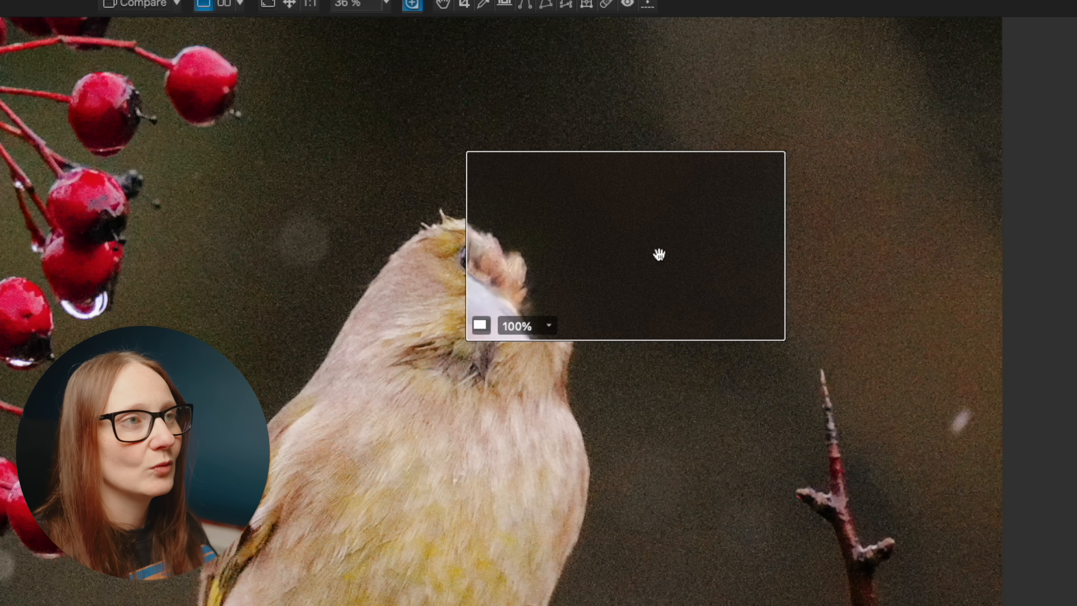
drag(659, 255, 490, 310)
click(144, 5)
click(145, 5)
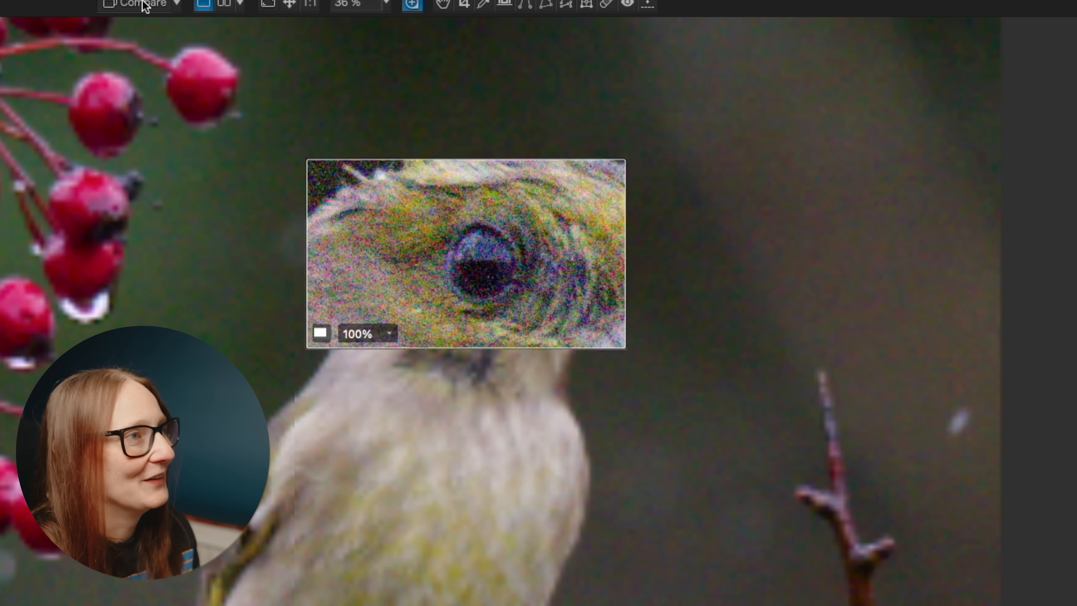
click(144, 6)
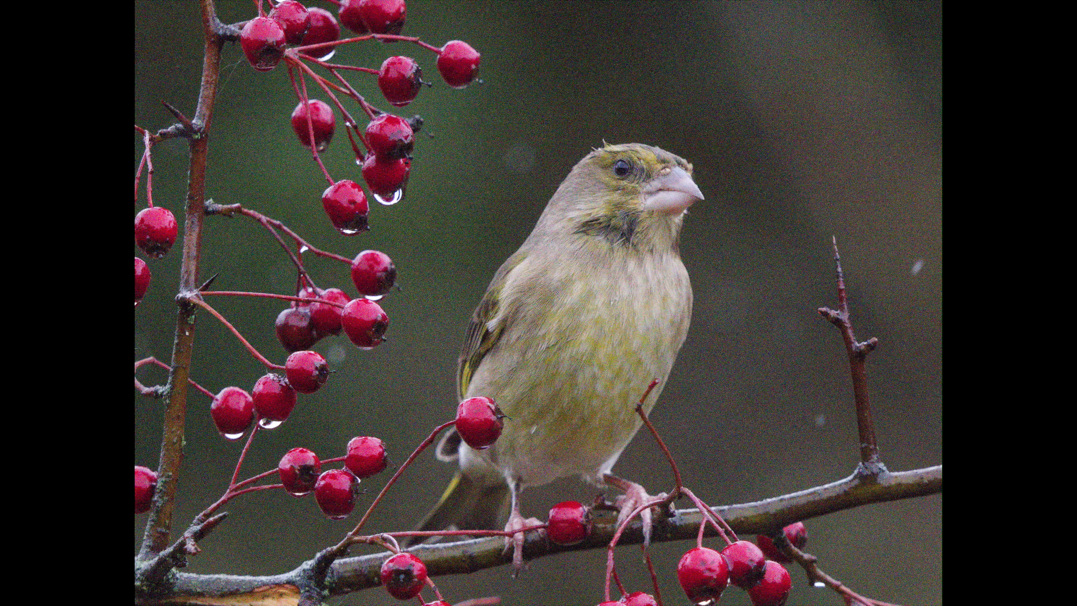